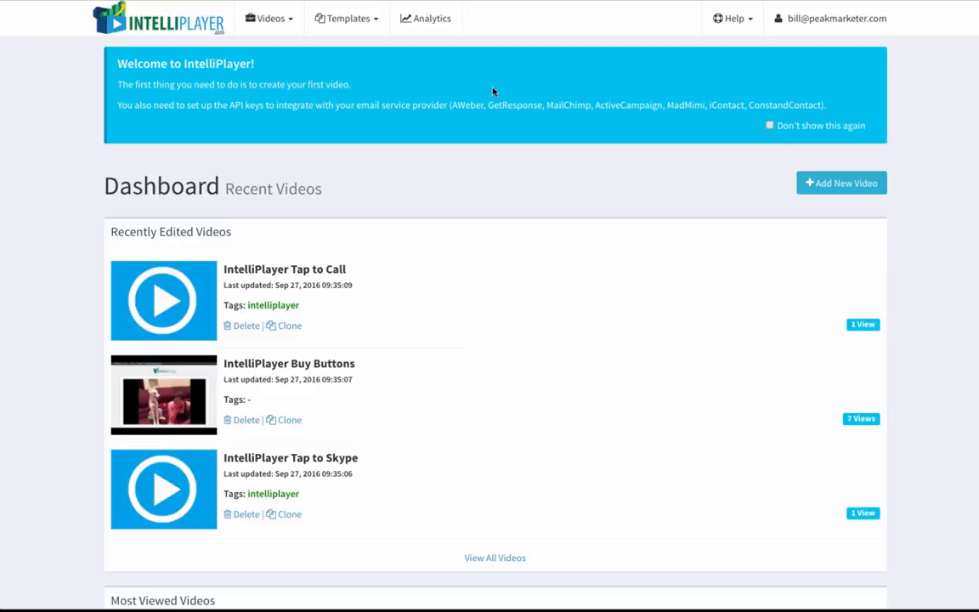
Start adding a new video by searching YouTube, authorizing the Google account access.
left_click(840, 184)
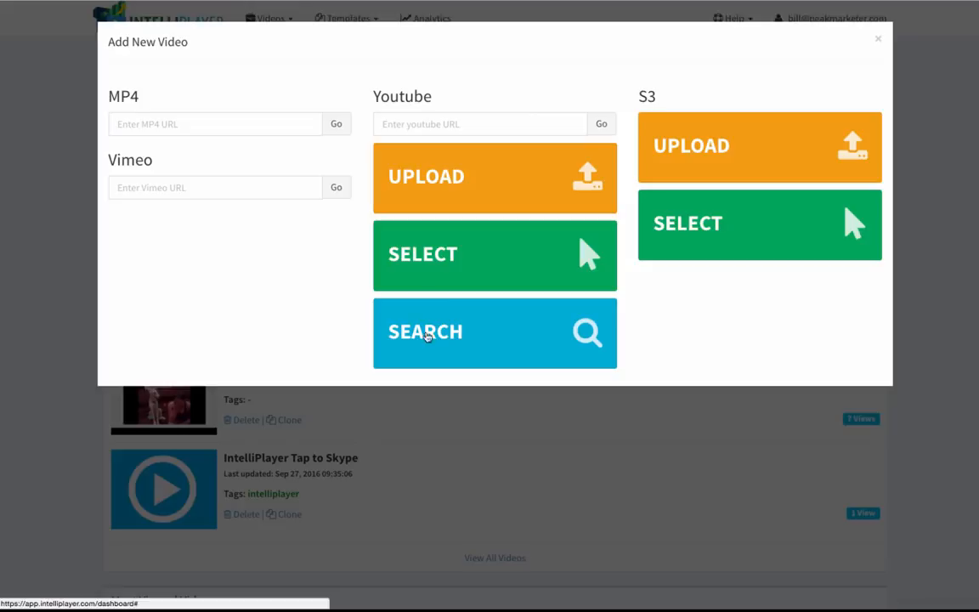
left_click(452, 335)
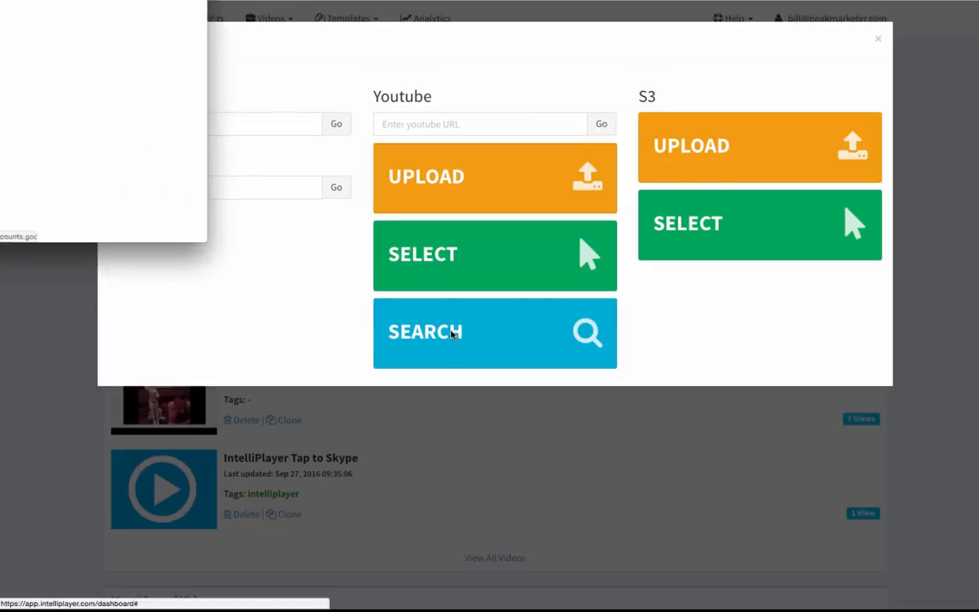
left_click(87, 143)
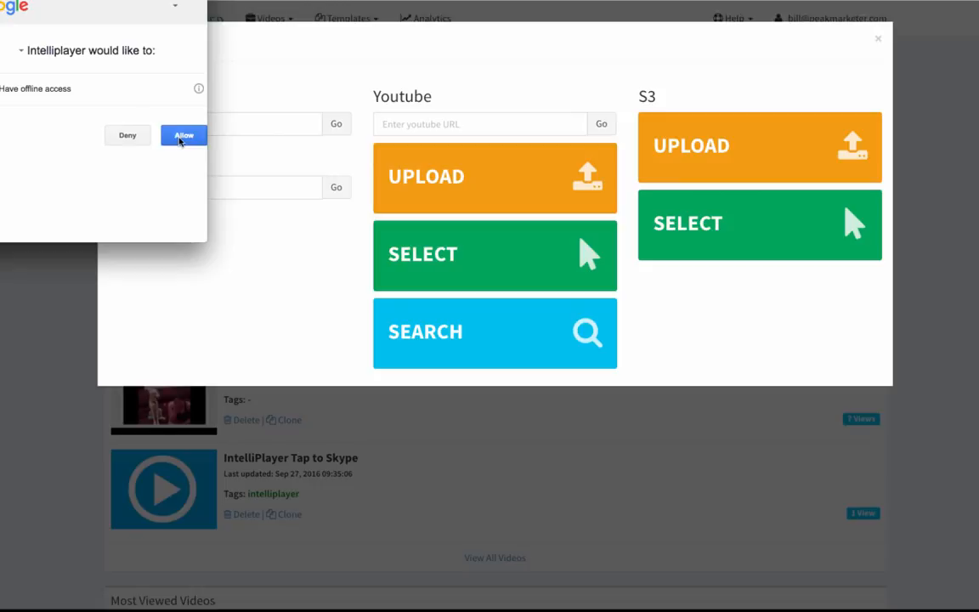
left_click(183, 136)
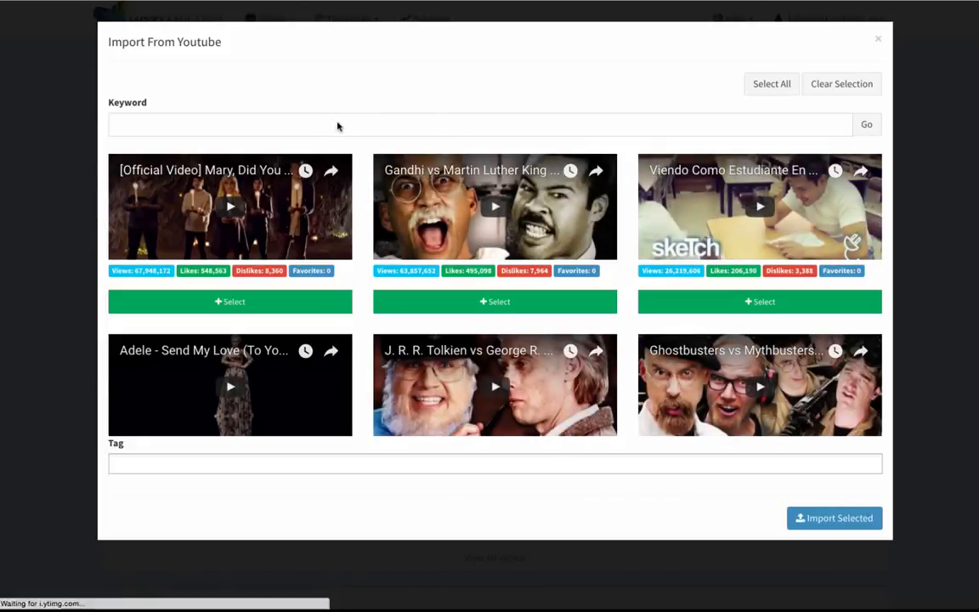
Search YouTube videos with the keyword pancakes.
scroll(514, 341, "down", 4)
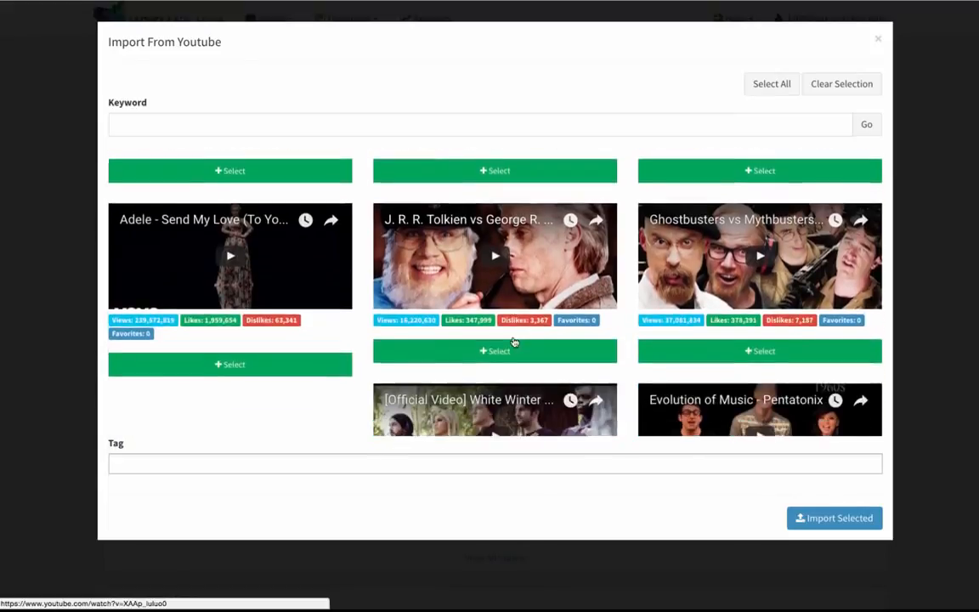
scroll(514, 342, "up", 4)
left_click(324, 123)
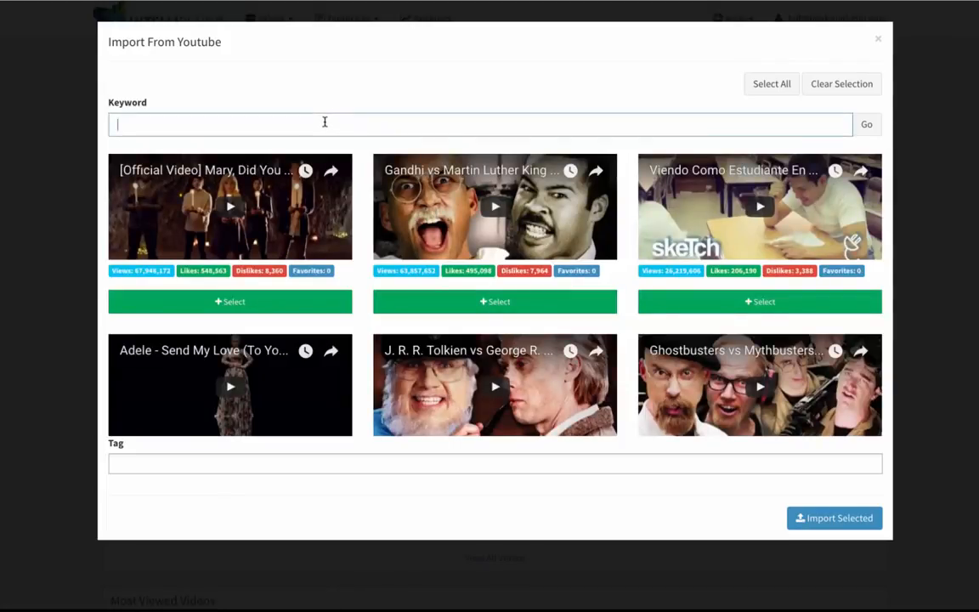
type("pancakes")
left_click(865, 124)
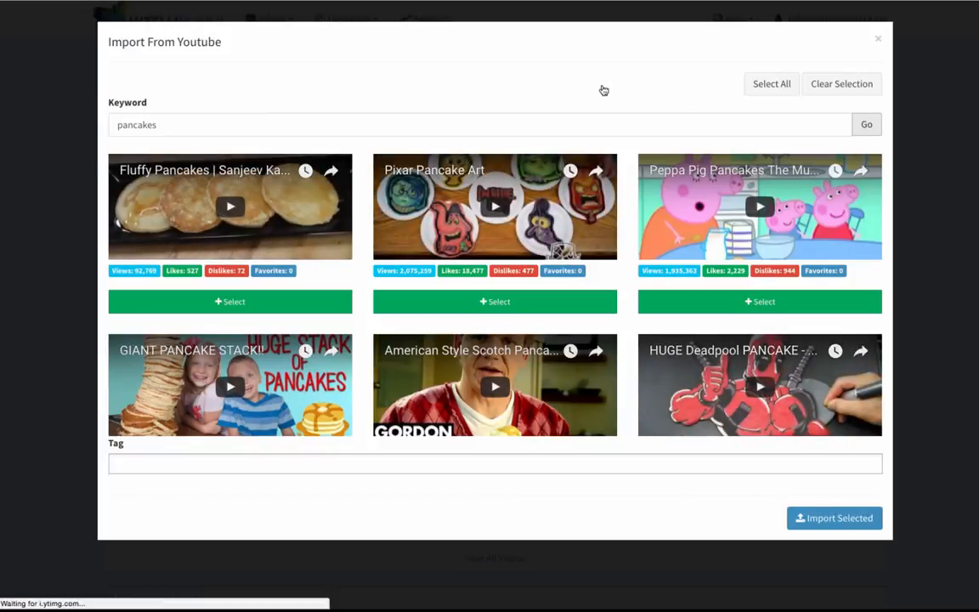
Select the "Recettes des Vrais Pancakes" video from the results and import it.
scroll(472, 254, "down", 6)
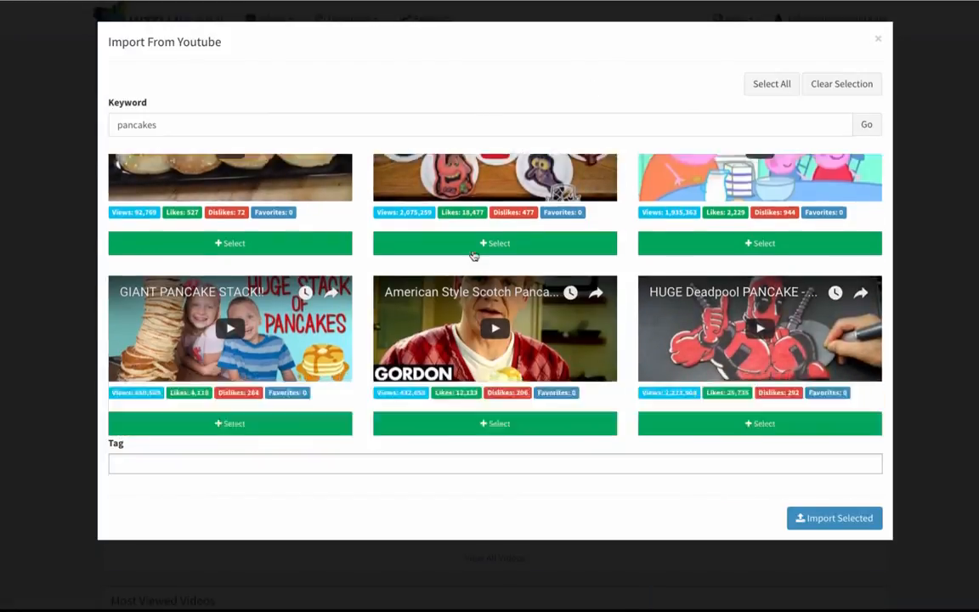
scroll(474, 255, "down", 3)
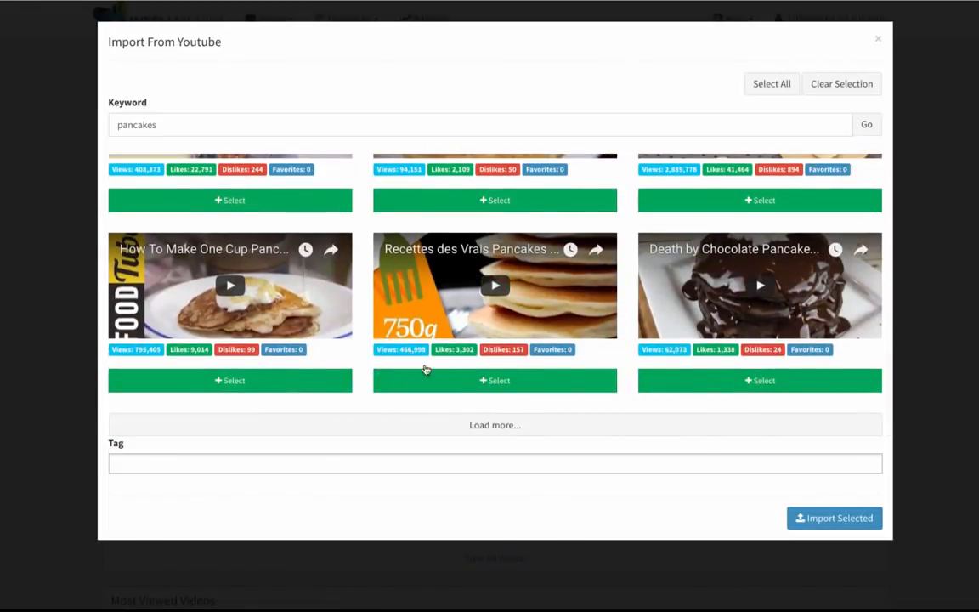
left_click(499, 382)
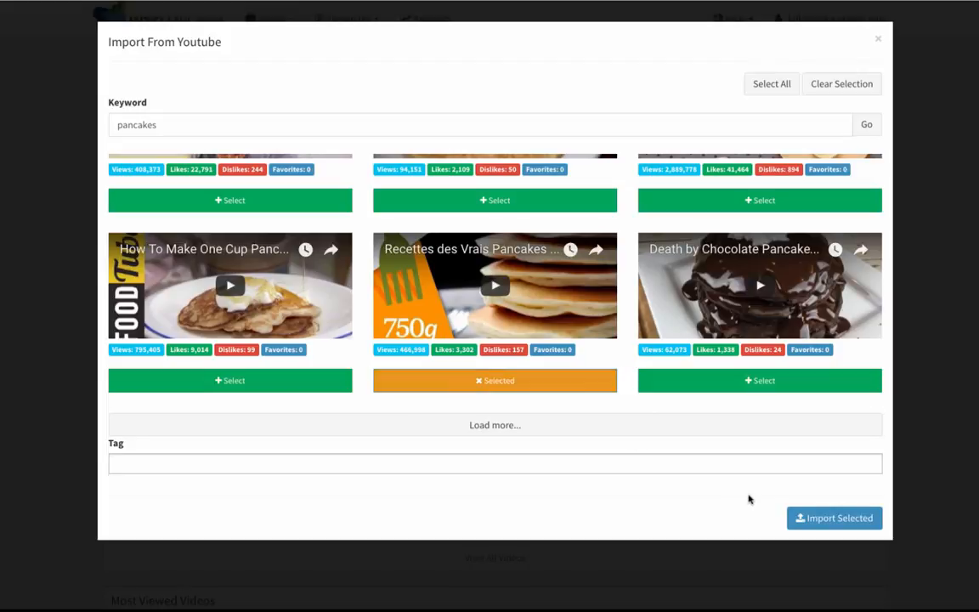
left_click(829, 520)
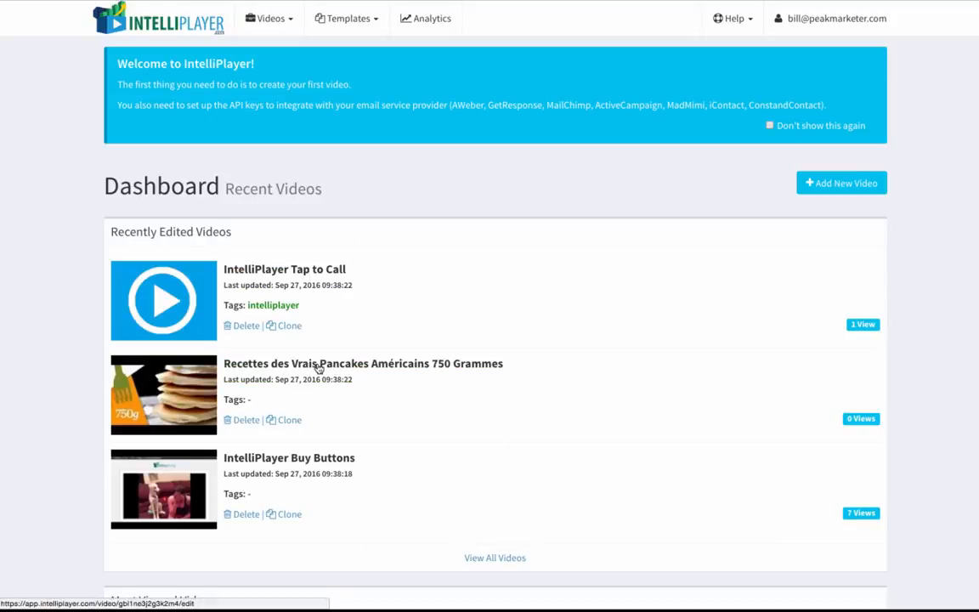
Open the imported pancake video for editing and rename it Pancake Video 1.
left_click(318, 367)
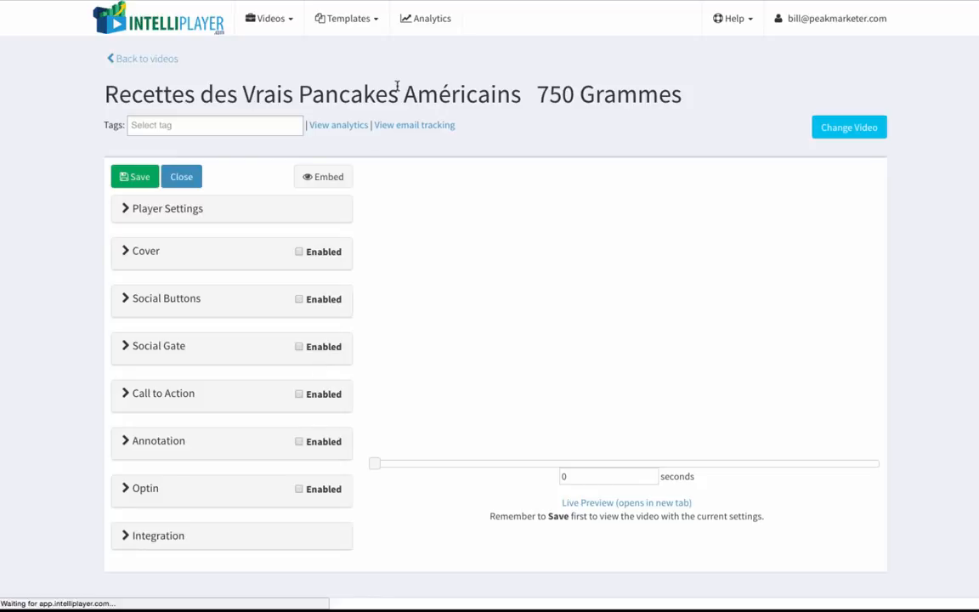
left_click(459, 92)
type("Pancake")
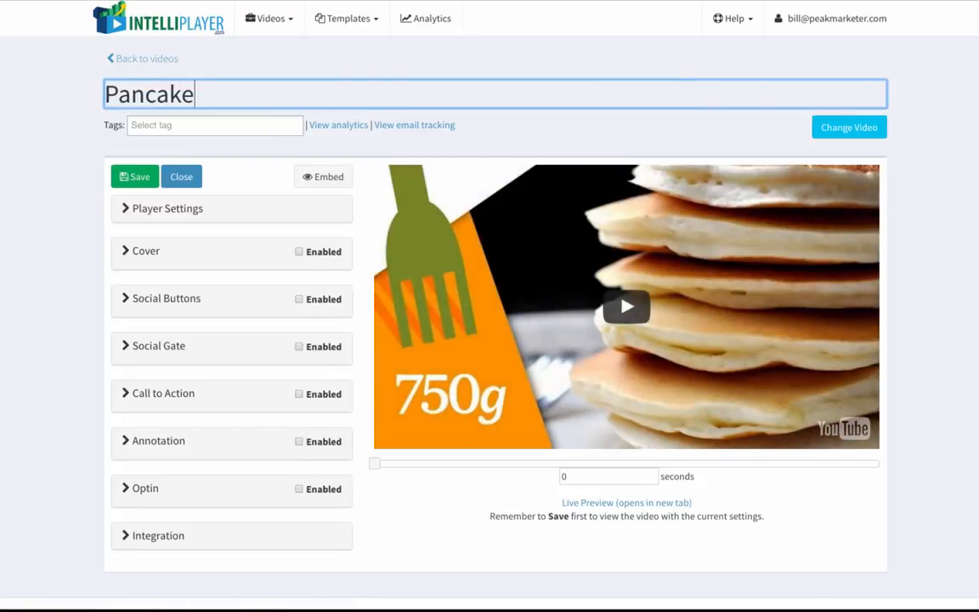
type(" Video 1")
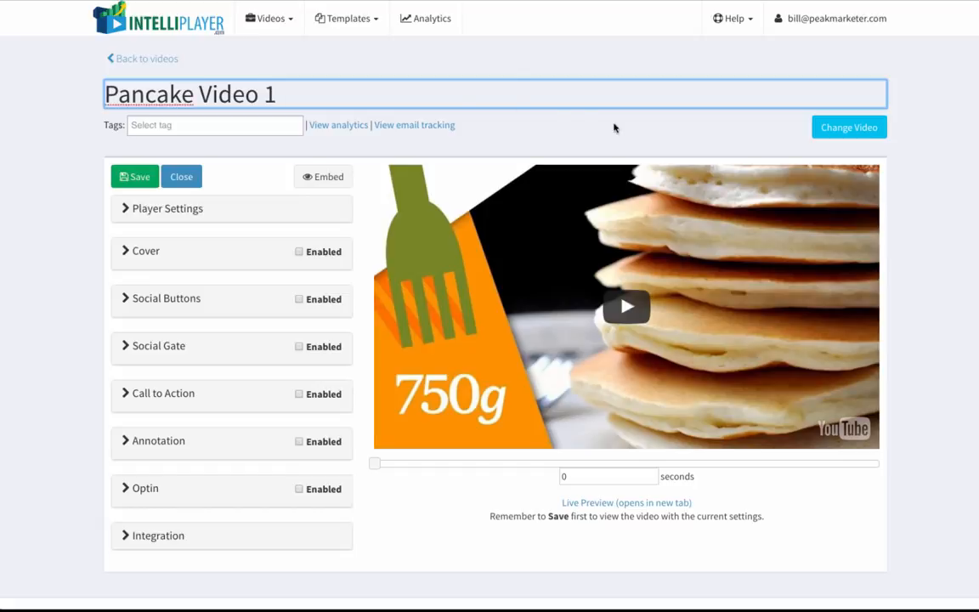
left_click(588, 138)
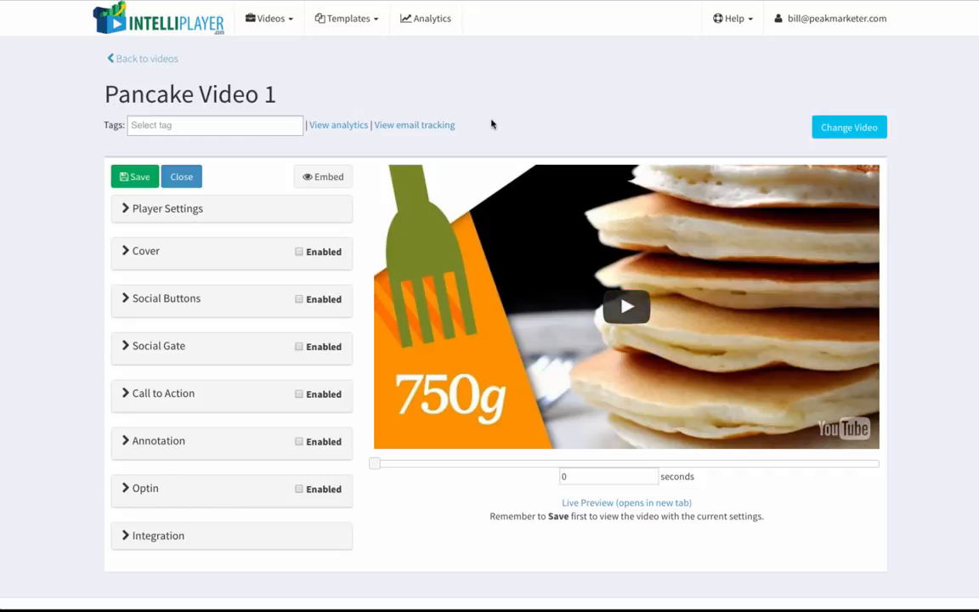
Turn on Autoplay in the Player Settings section.
scroll(492, 125, "down", 1)
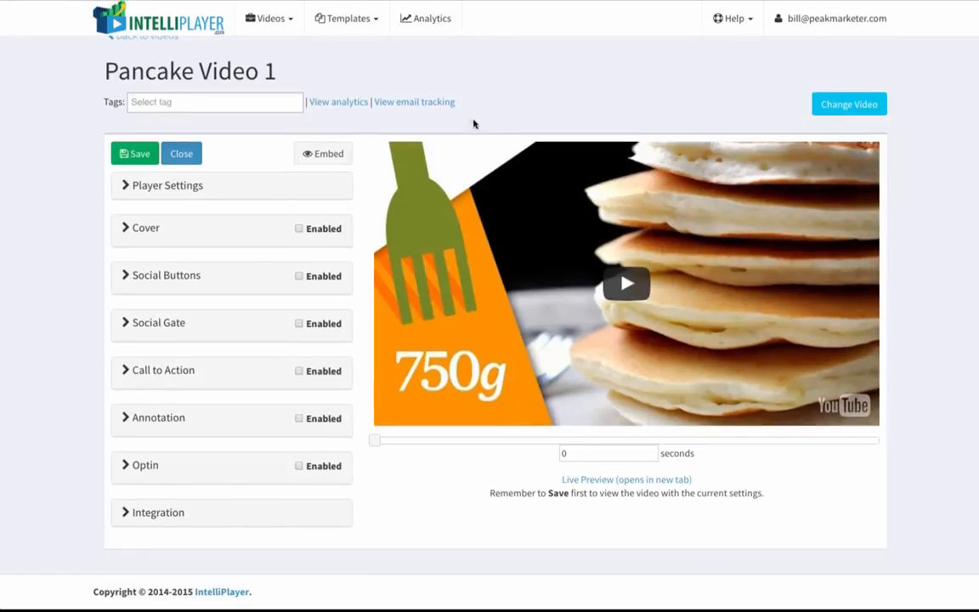
left_click(166, 178)
scroll(210, 243, "down", 4)
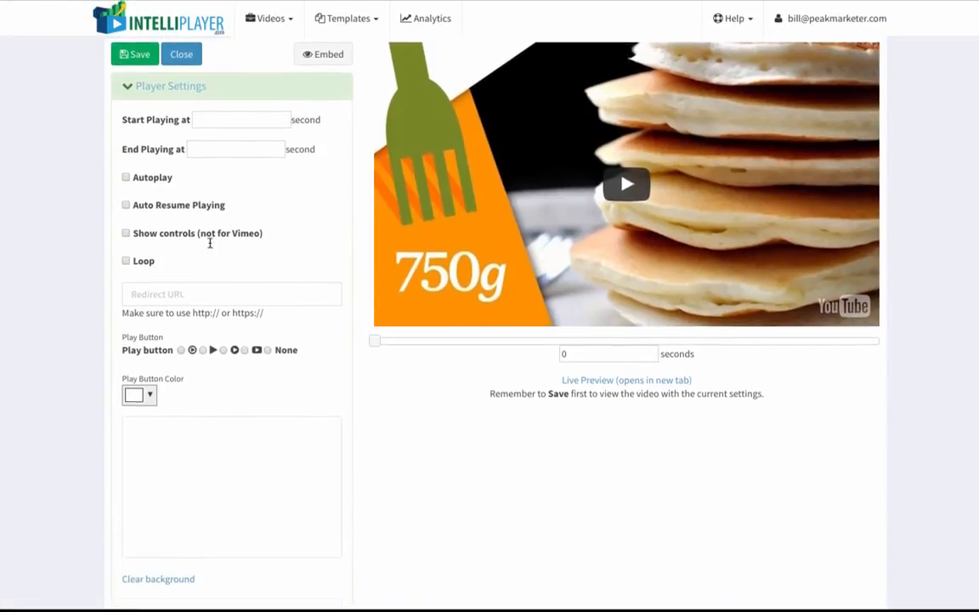
scroll(211, 247, "down", 1)
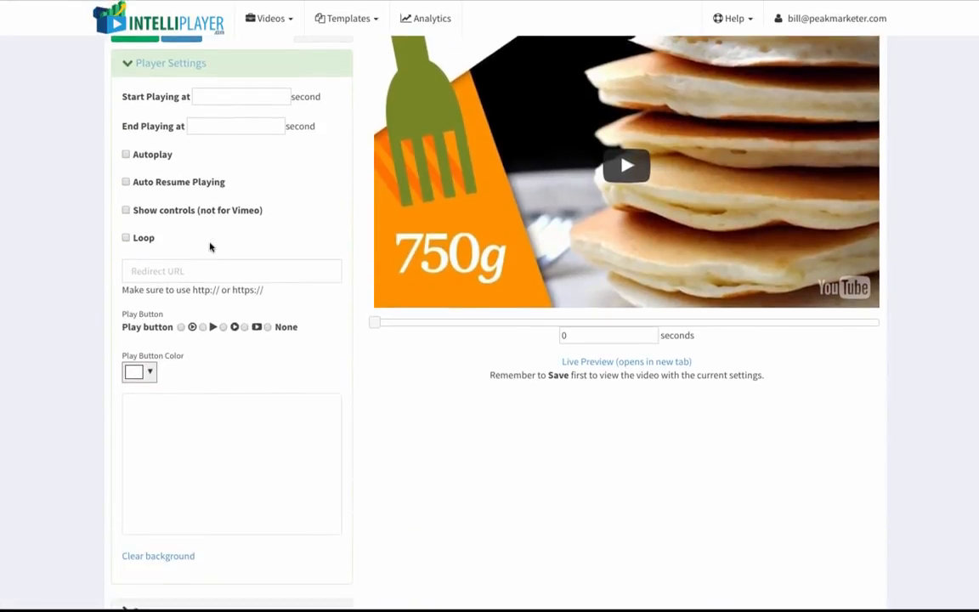
left_click(126, 155)
scroll(252, 253, "down", 2)
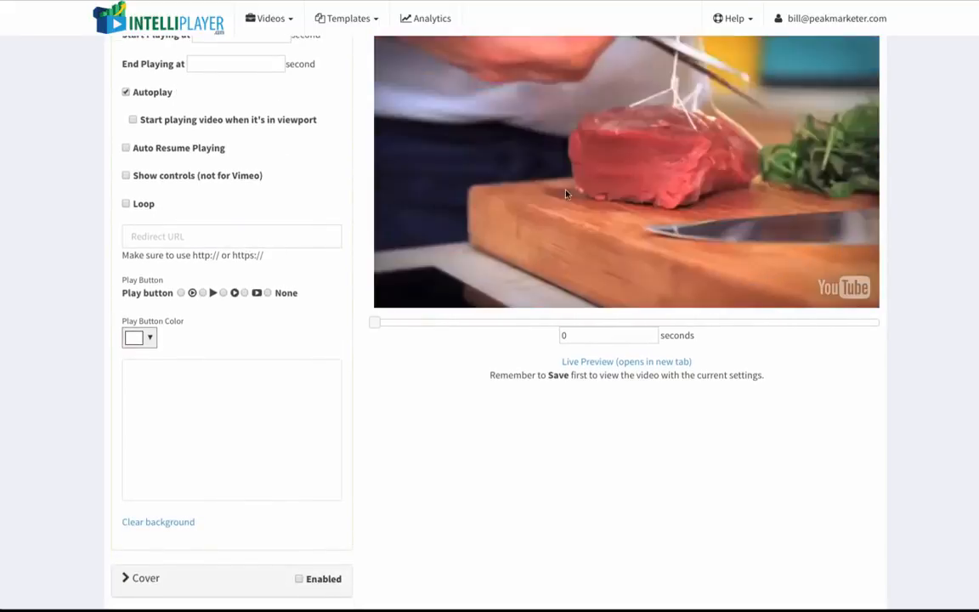
scroll(294, 294, "down", 1)
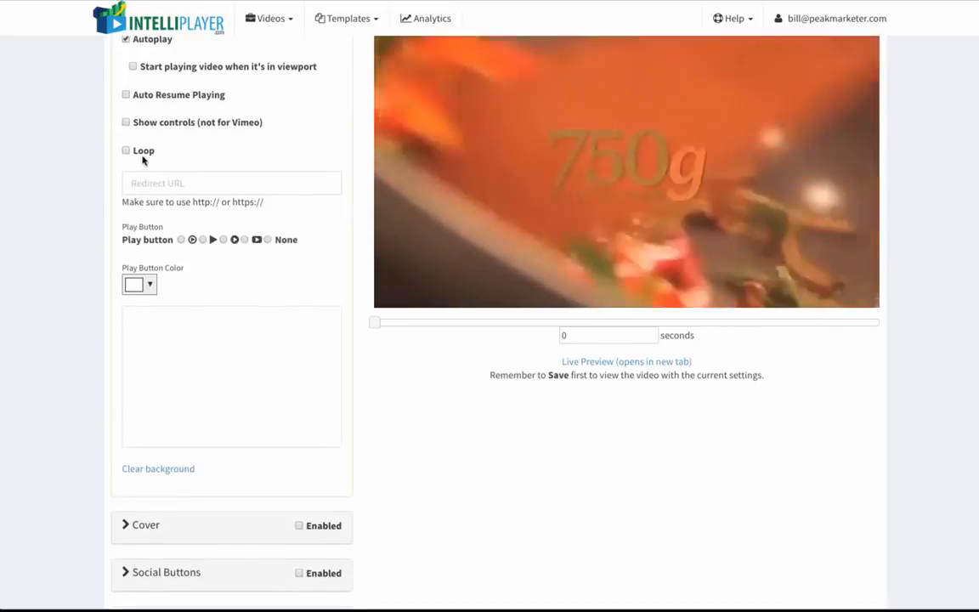
scroll(284, 260, "down", 1)
scroll(275, 256, "up", 2)
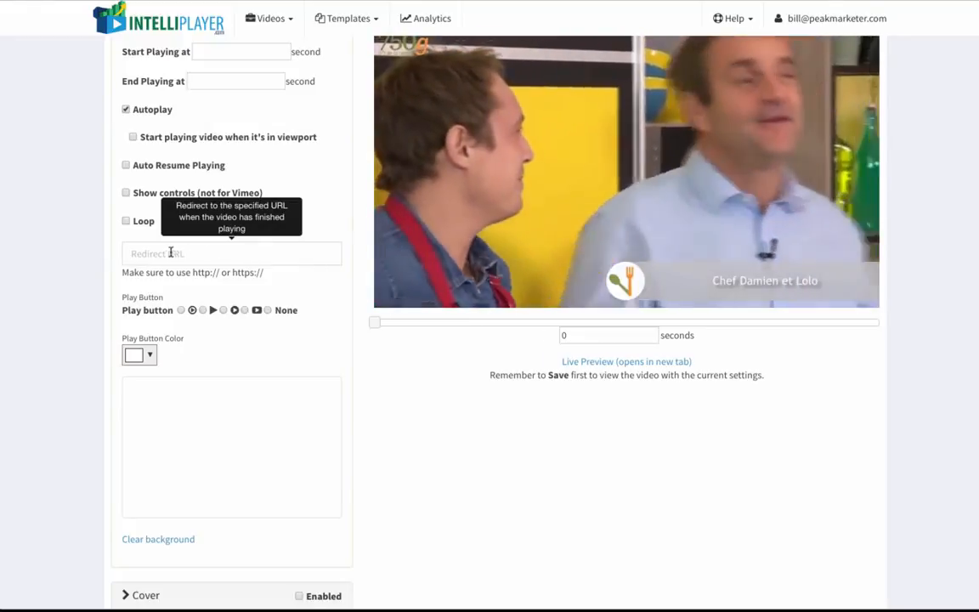
left_click(216, 255)
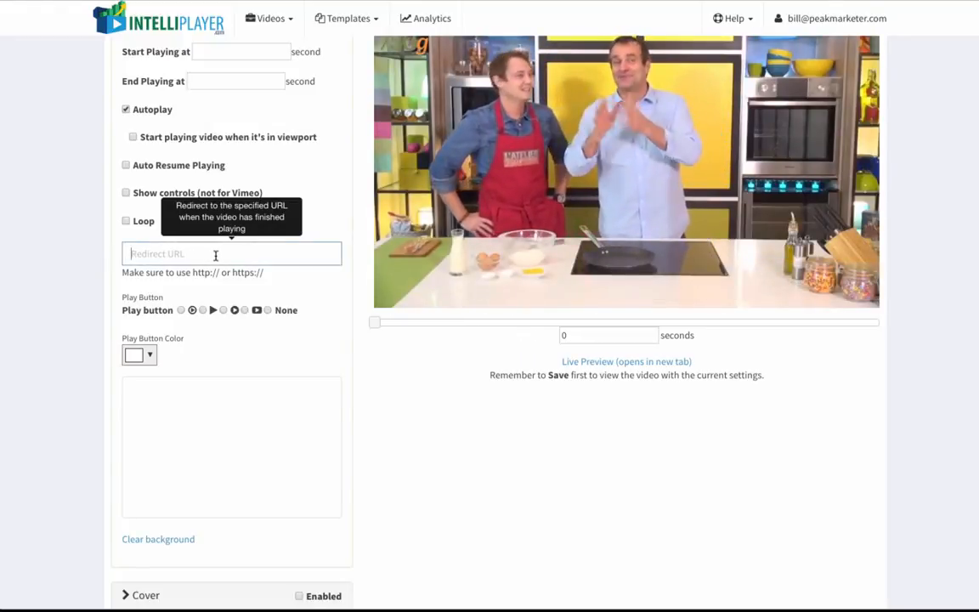
type("http:/")
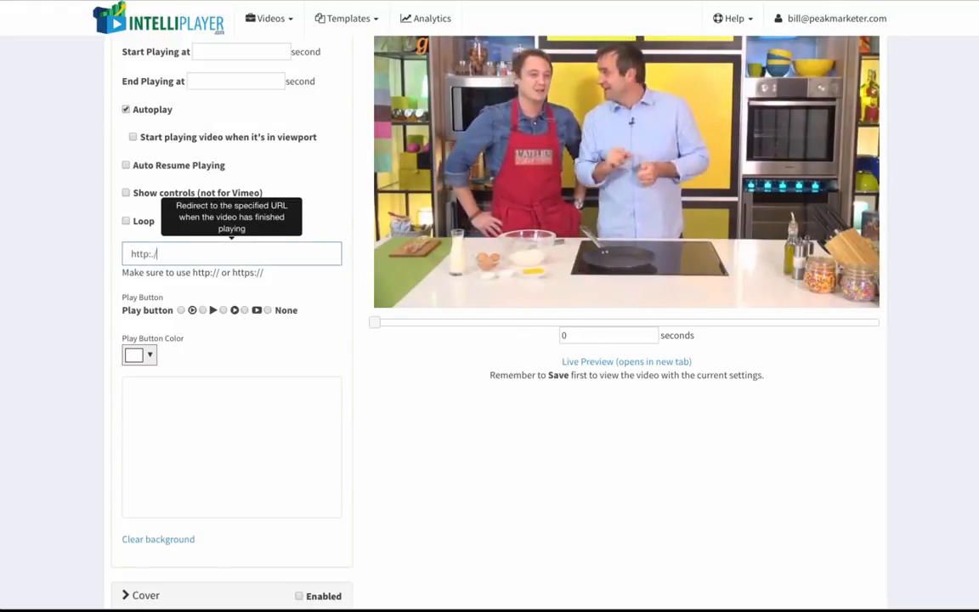
type("/google.com")
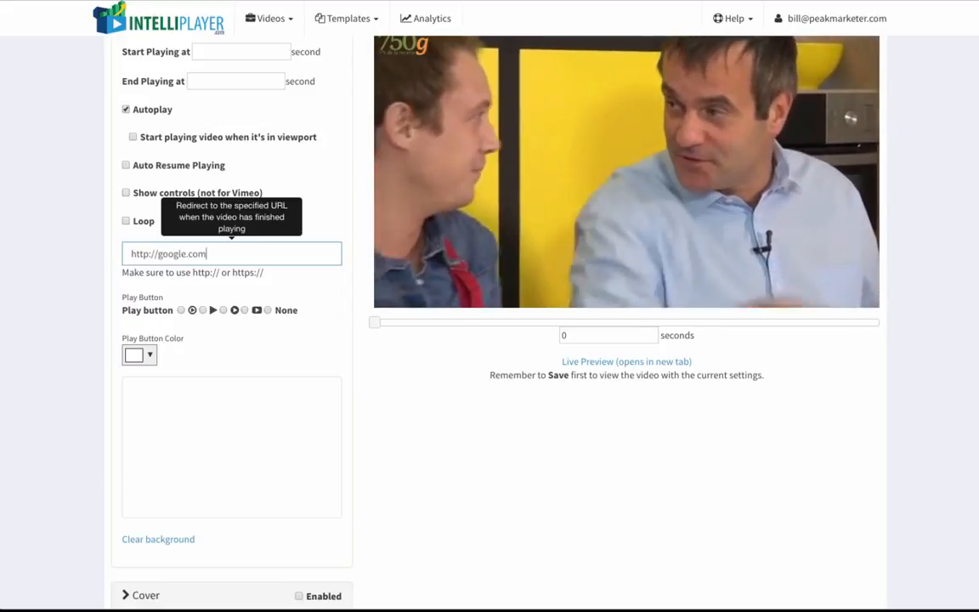
left_click(284, 332)
Enable the cover and set its text to "Watch this amazing pancake video!".
scroll(300, 343, "down", 4)
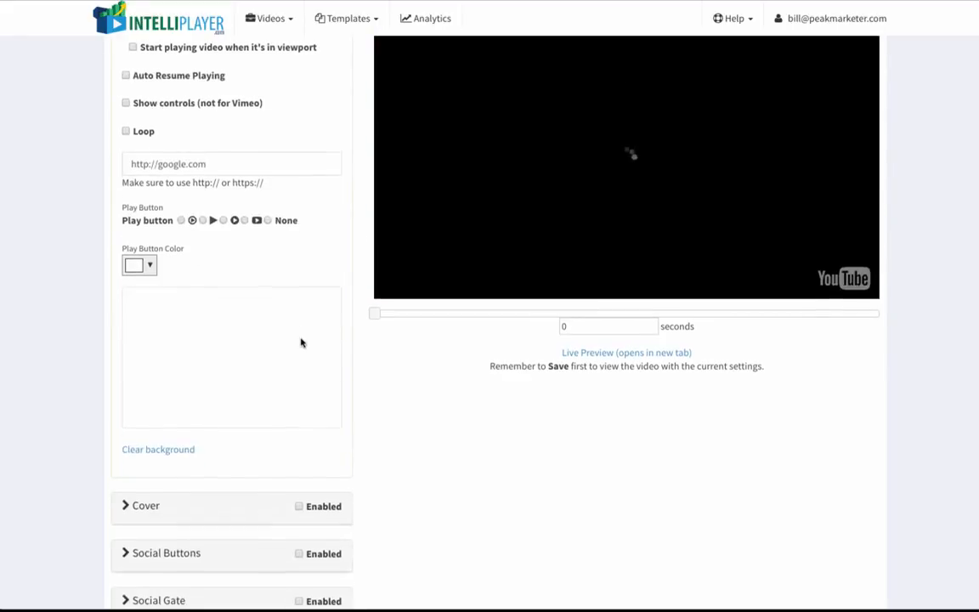
scroll(301, 342, "down", 1)
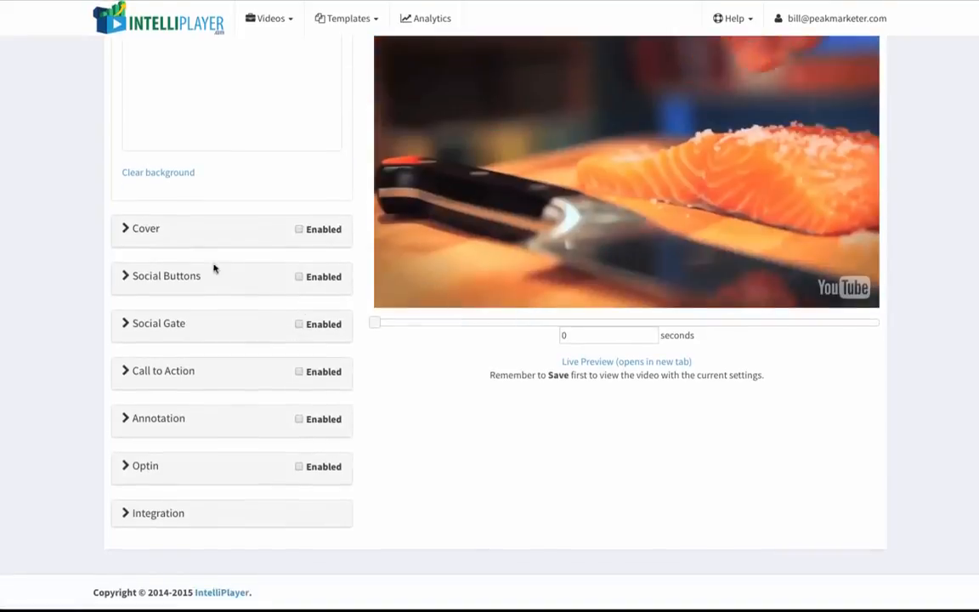
left_click(181, 237)
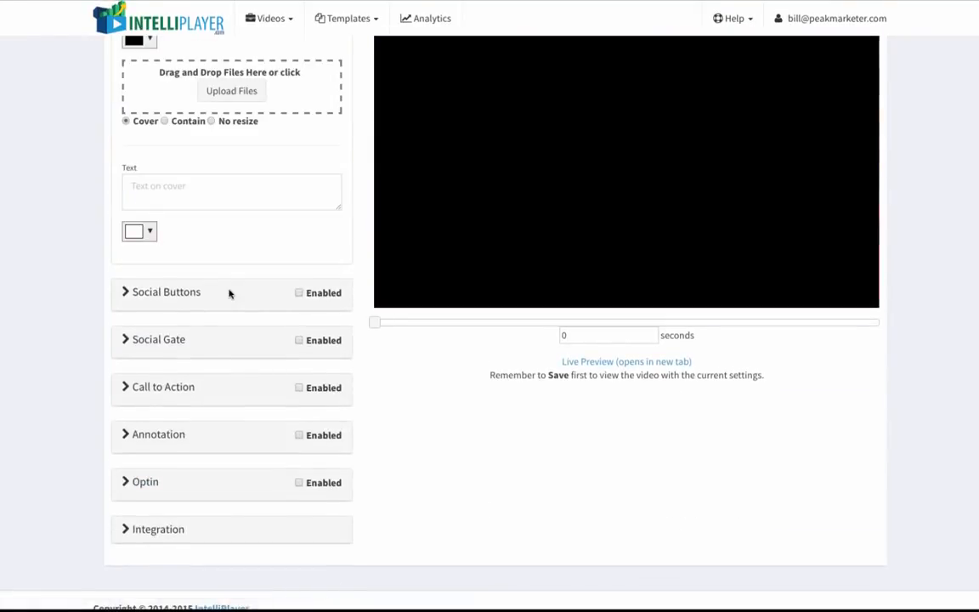
scroll(229, 293, "up", 3)
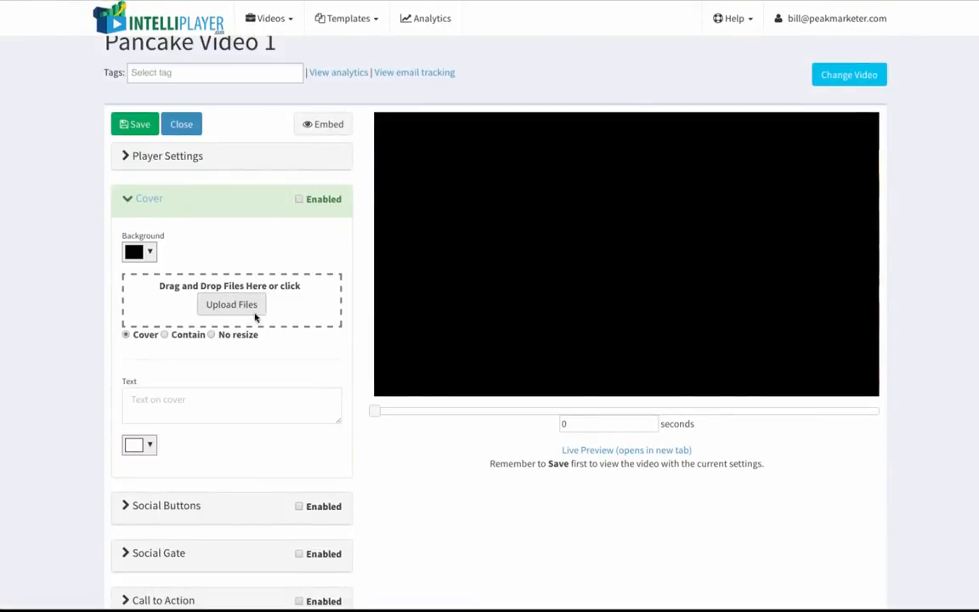
left_click(205, 400)
type("Wat")
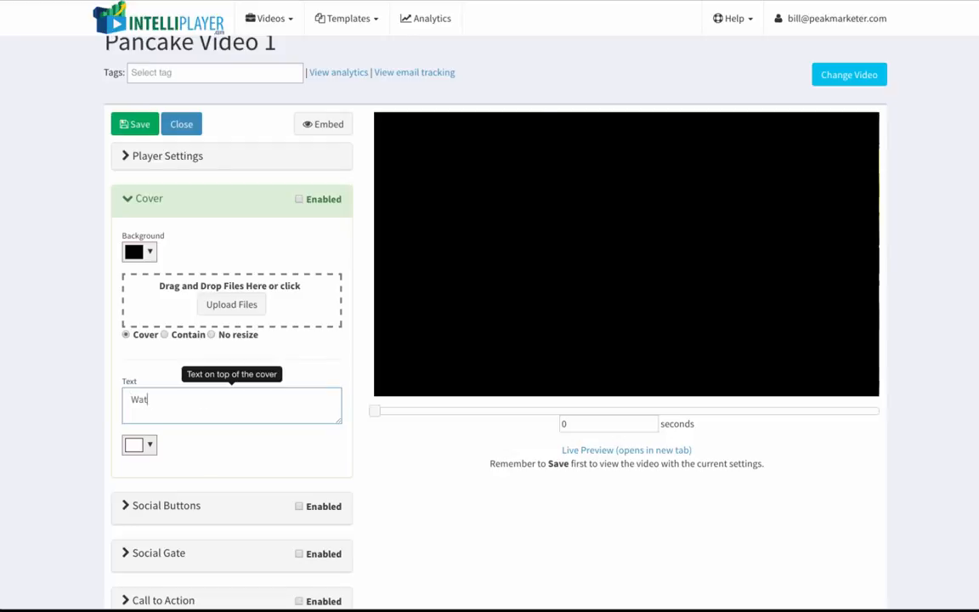
type("ch this amazing pancake video!")
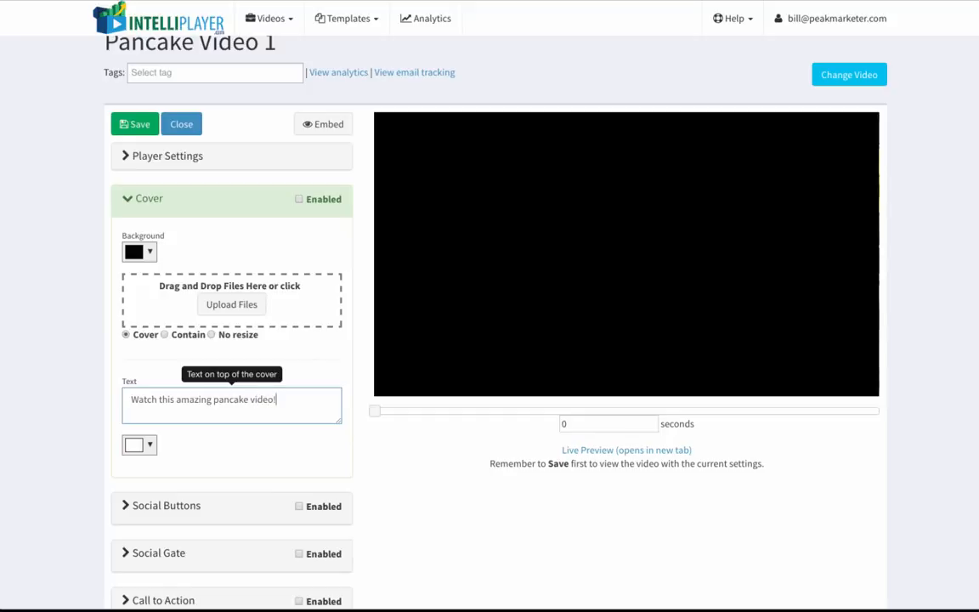
left_click(238, 462)
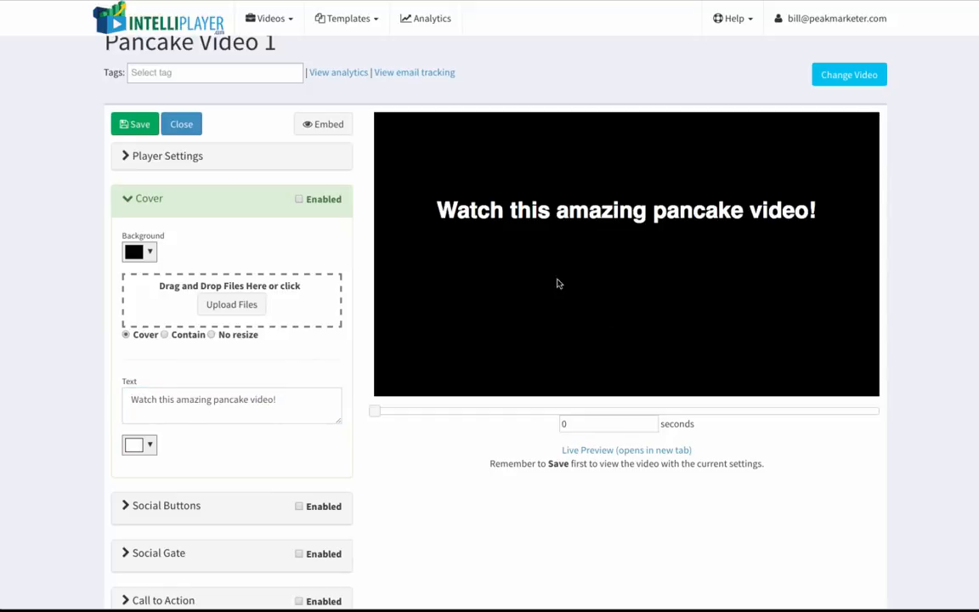
scroll(261, 384, "down", 1)
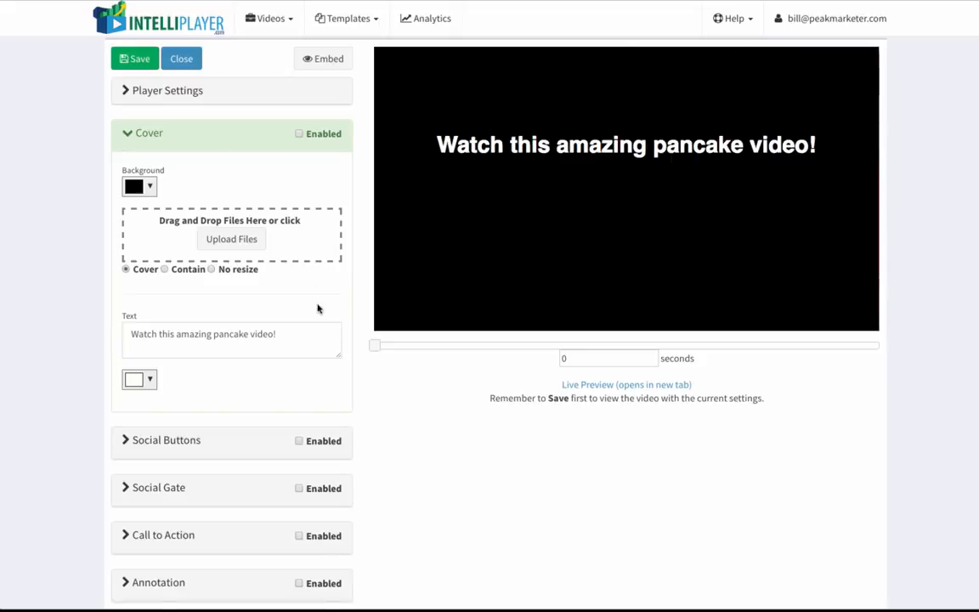
left_click(299, 136)
Turn on the Views, Embed Button, Facebook and Twitter options in the Social Buttons section.
scroll(255, 298, "down", 3)
left_click(188, 280)
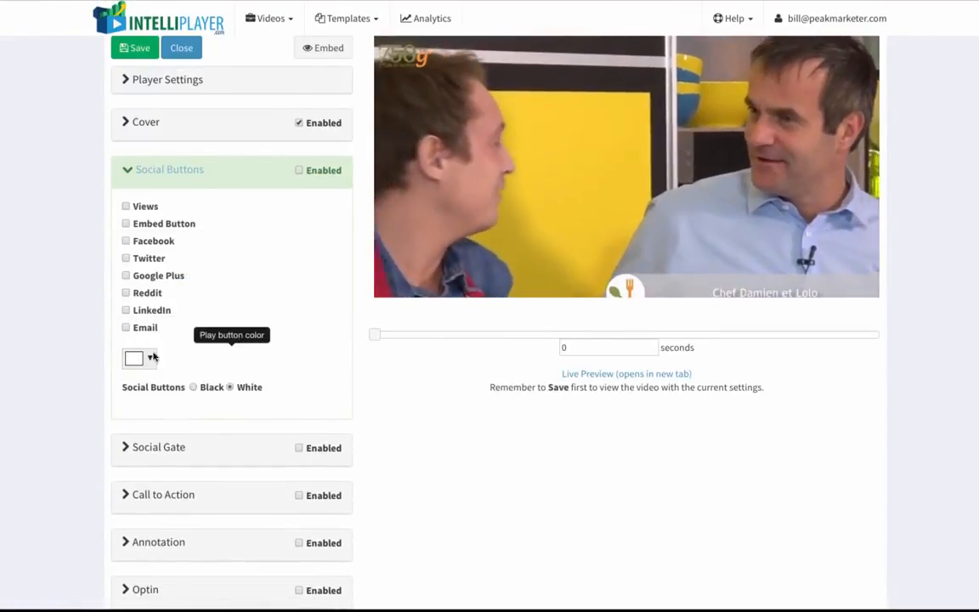
left_click(125, 206)
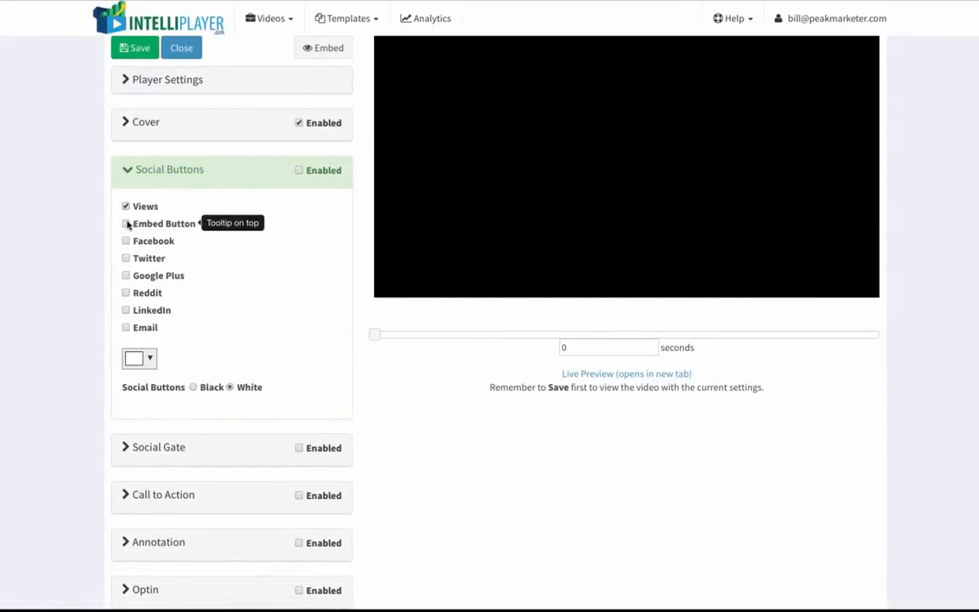
left_click(125, 223)
left_click(126, 241)
left_click(125, 259)
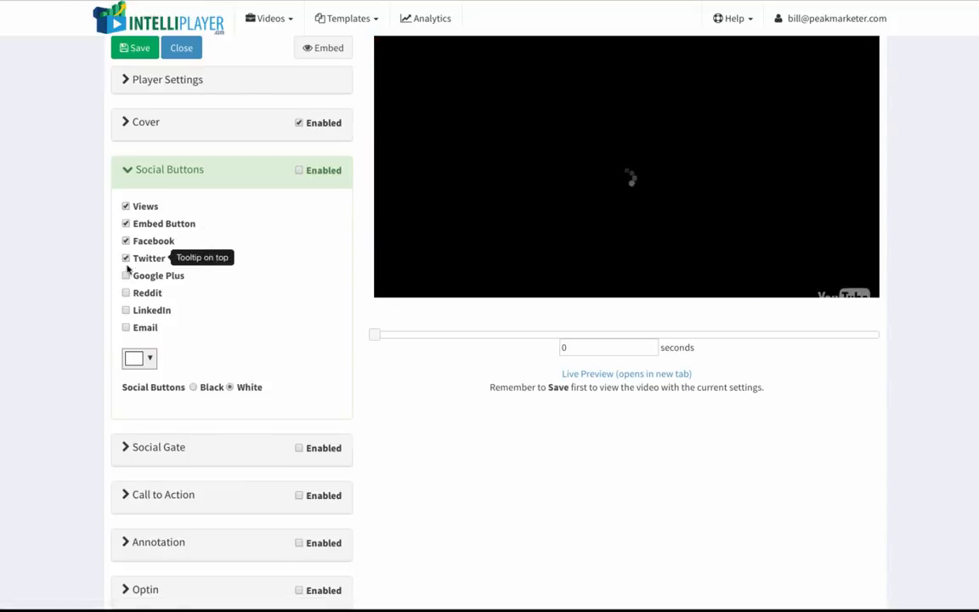
Turn on the Google Plus, Reddit and LinkedIn social buttons.
left_click(126, 275)
left_click(126, 292)
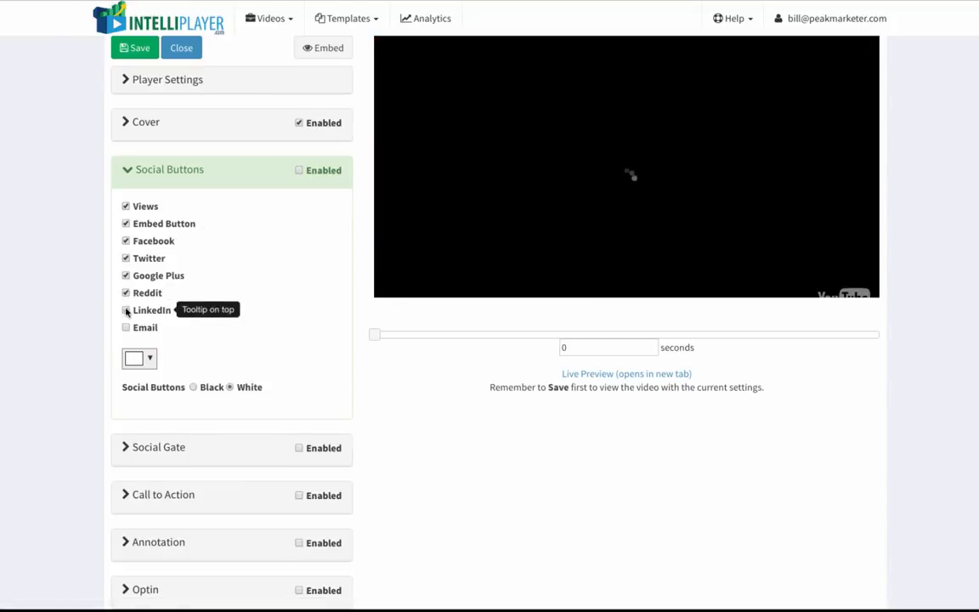
left_click(126, 311)
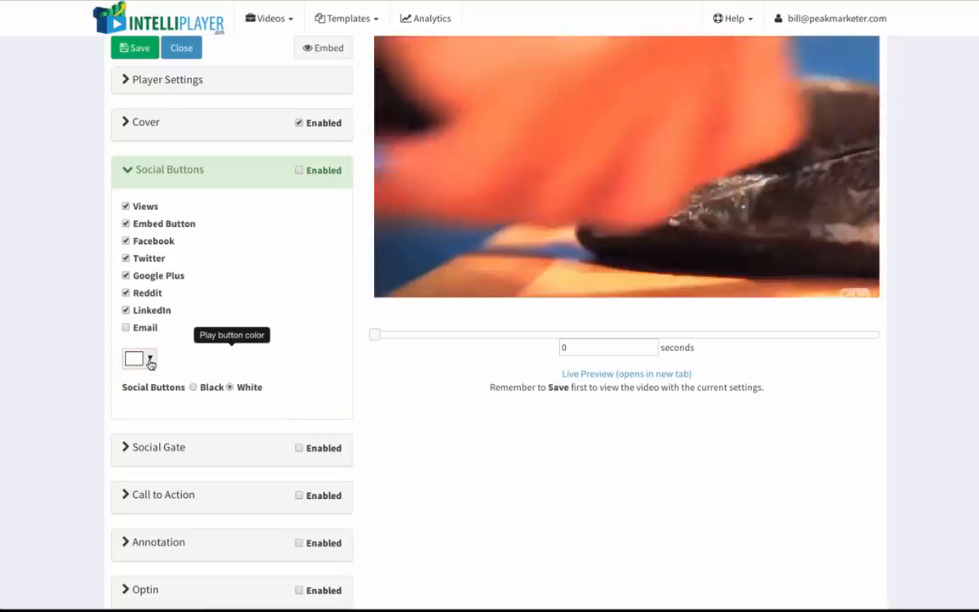
Set the social buttons bar colour to red using the colour picker.
left_click(150, 360)
left_click(214, 391)
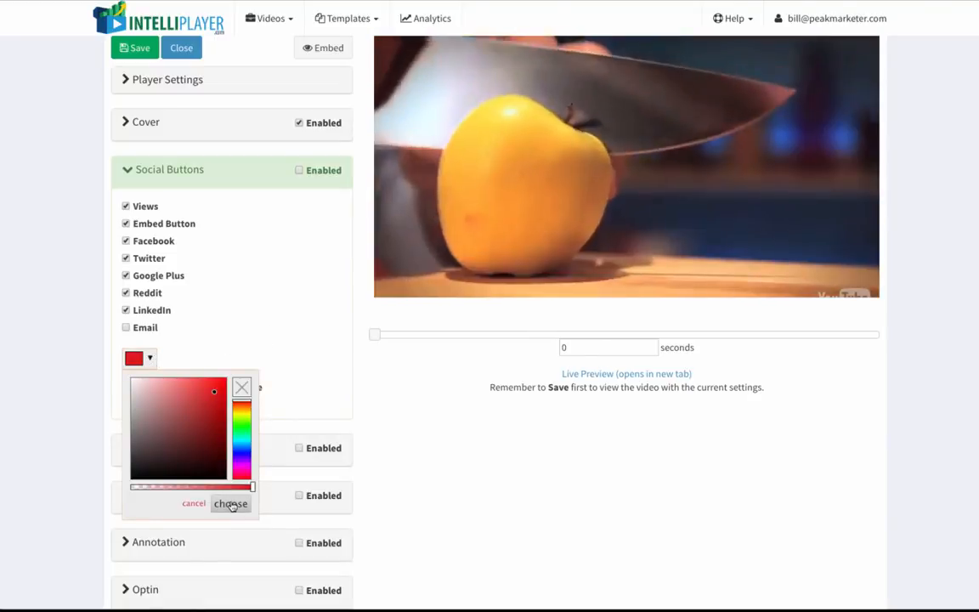
left_click(231, 504)
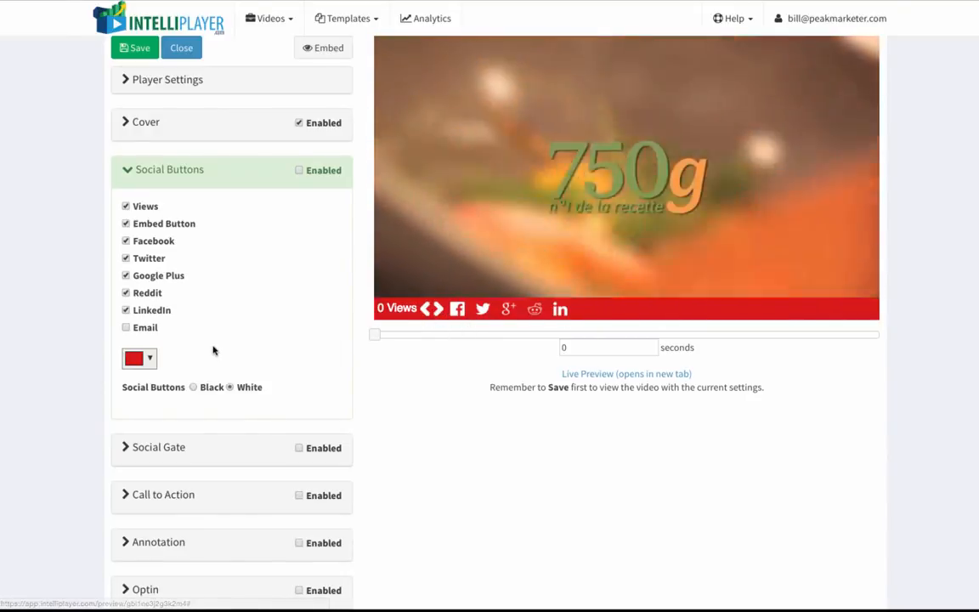
Turn on the Email social button and enable the Social Buttons section.
left_click(125, 327)
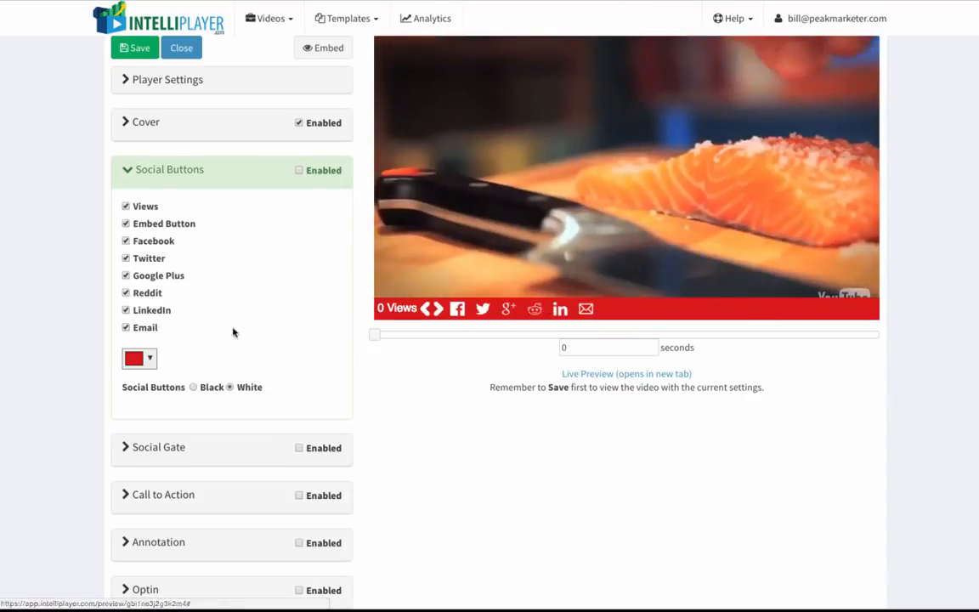
scroll(233, 332, "down", 3)
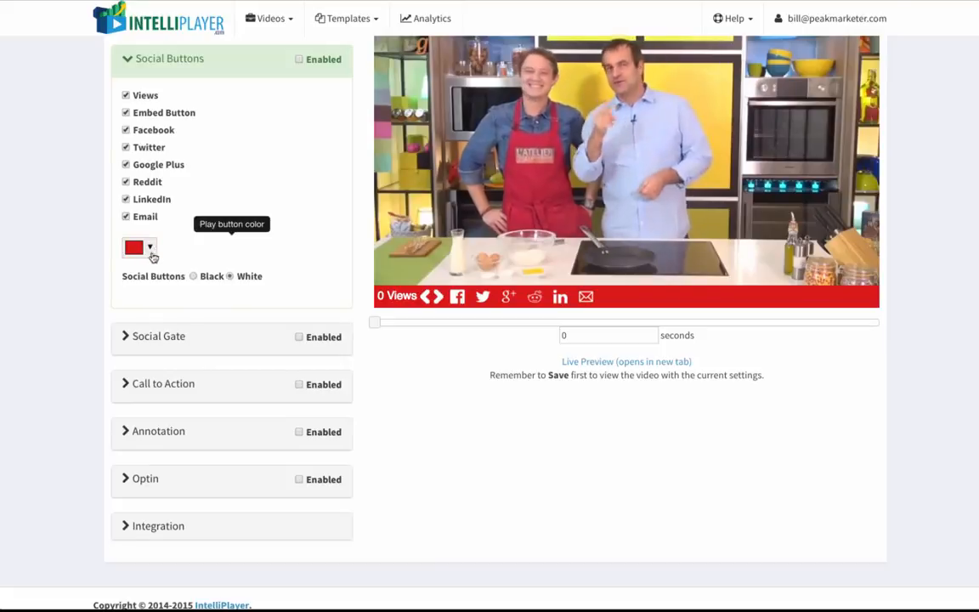
scroll(213, 289, "down", 1)
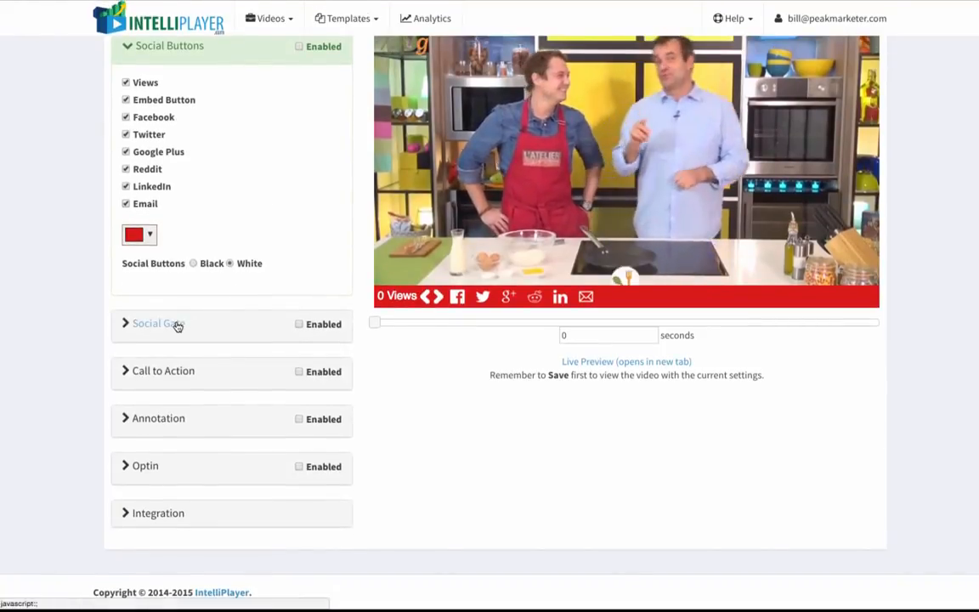
scroll(242, 196, "up", 1)
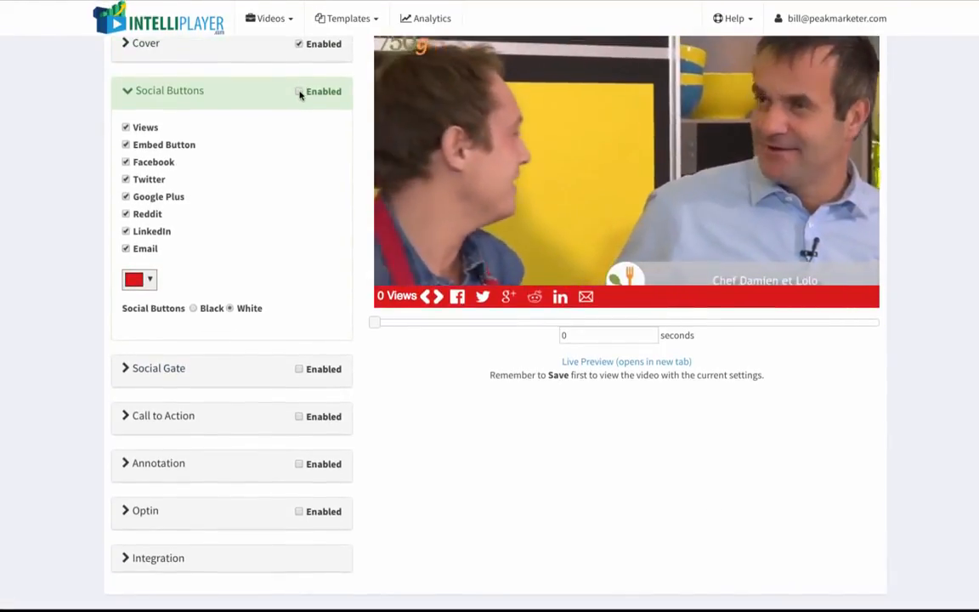
scroll(242, 247, "down", 1)
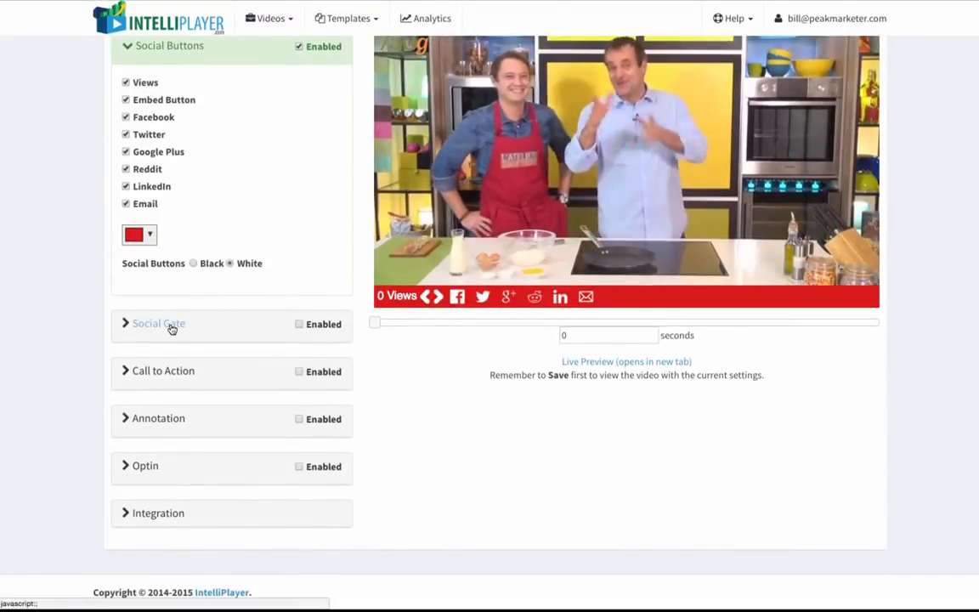
Expand the Social Gate section and look through its display timing options.
left_click(171, 328)
scroll(290, 296, "down", 1)
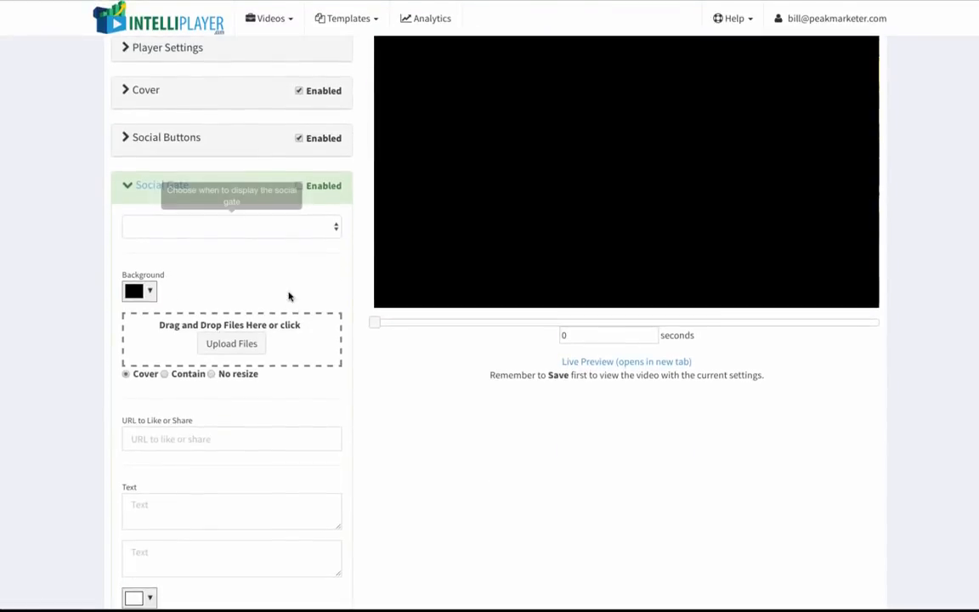
scroll(320, 251, "down", 1)
scroll(315, 213, "down", 1)
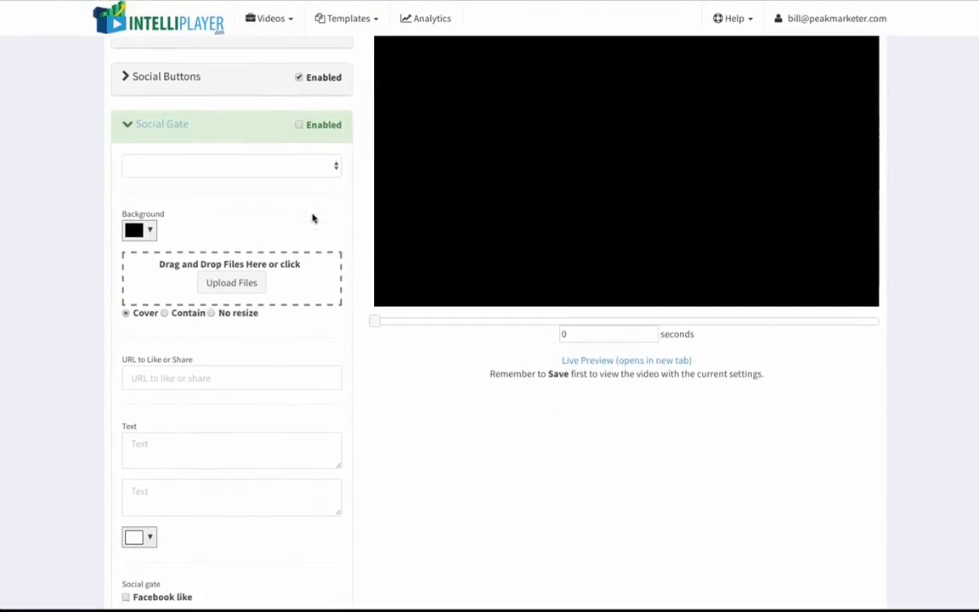
scroll(312, 218, "down", 1)
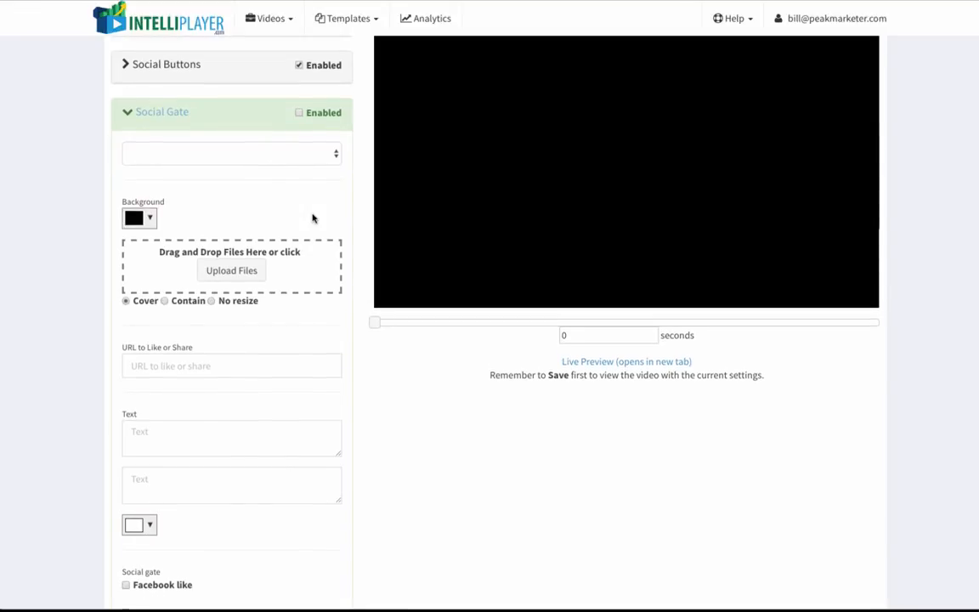
scroll(404, 245, "up", 1)
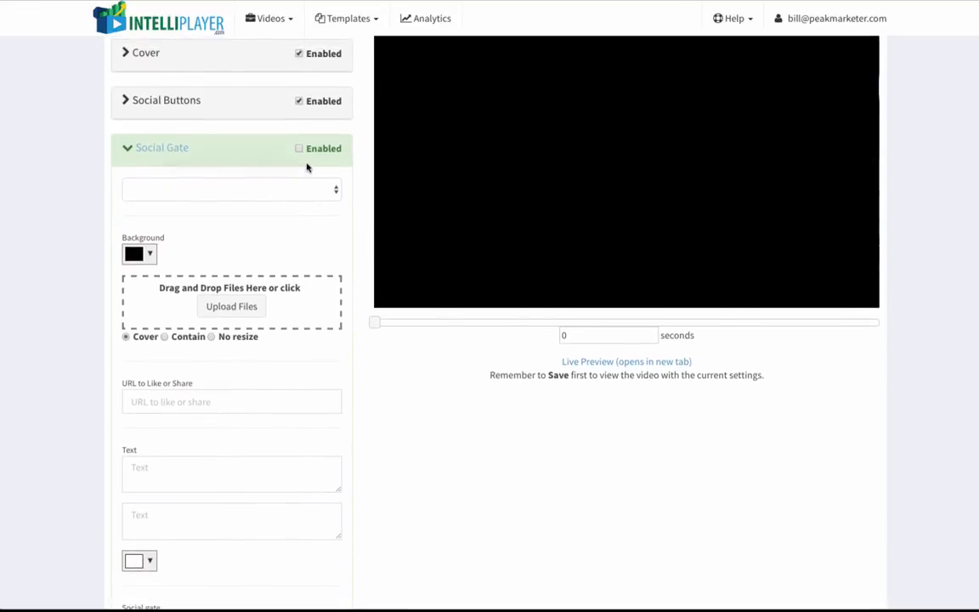
left_click(304, 187)
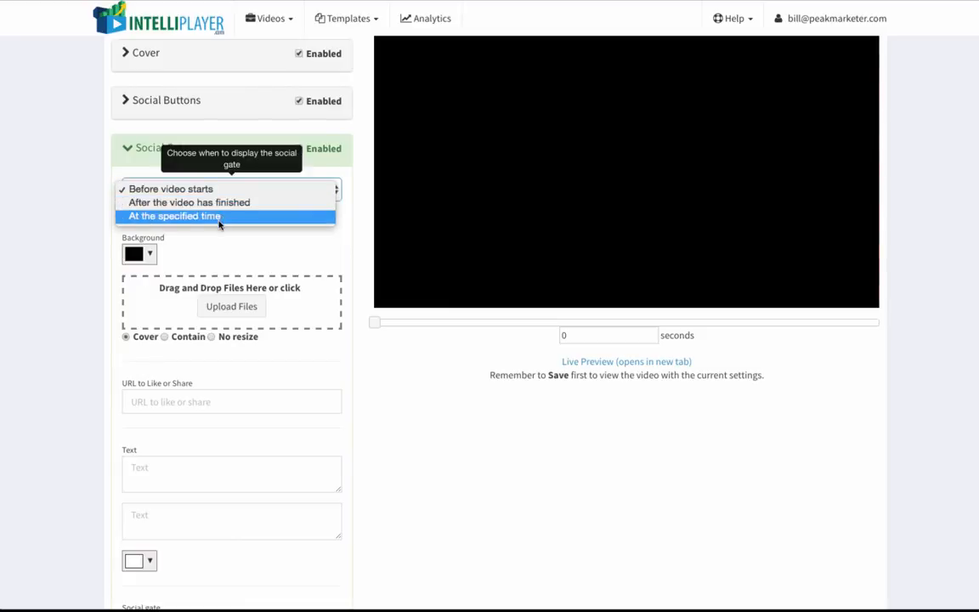
left_click(241, 245)
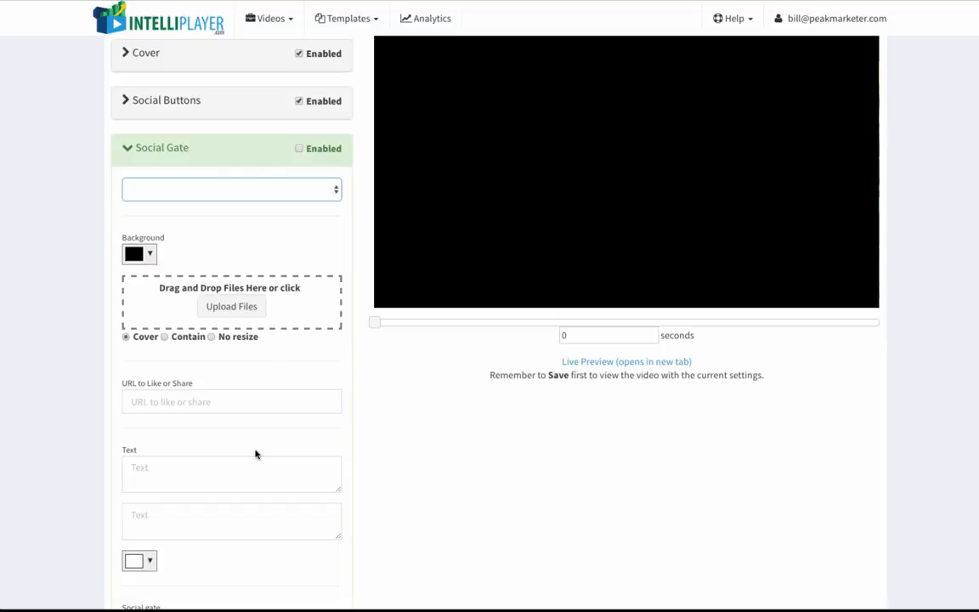
Turn on the Facebook like and Facebook share options for the social gate.
scroll(229, 455, "down", 3)
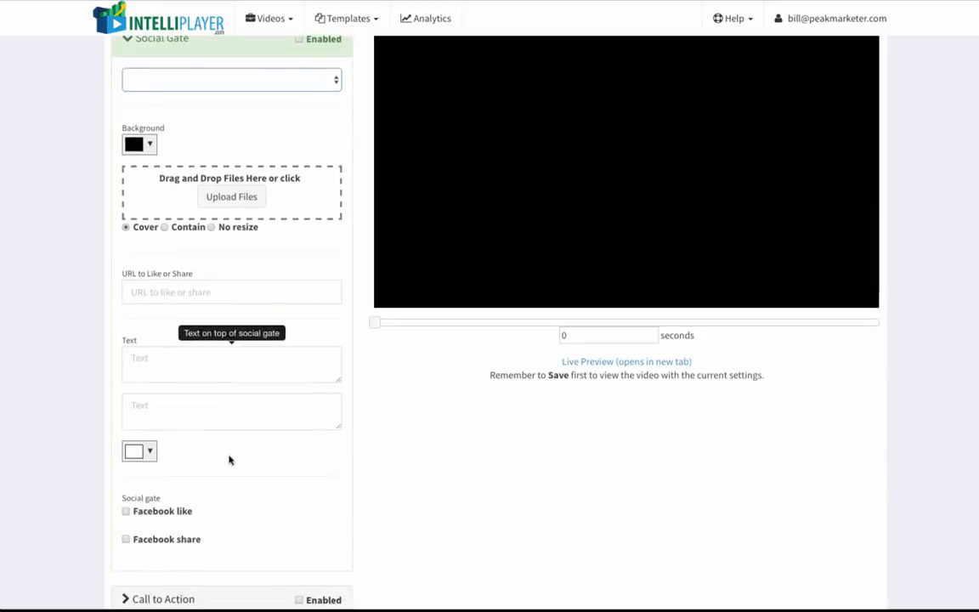
left_click(126, 366)
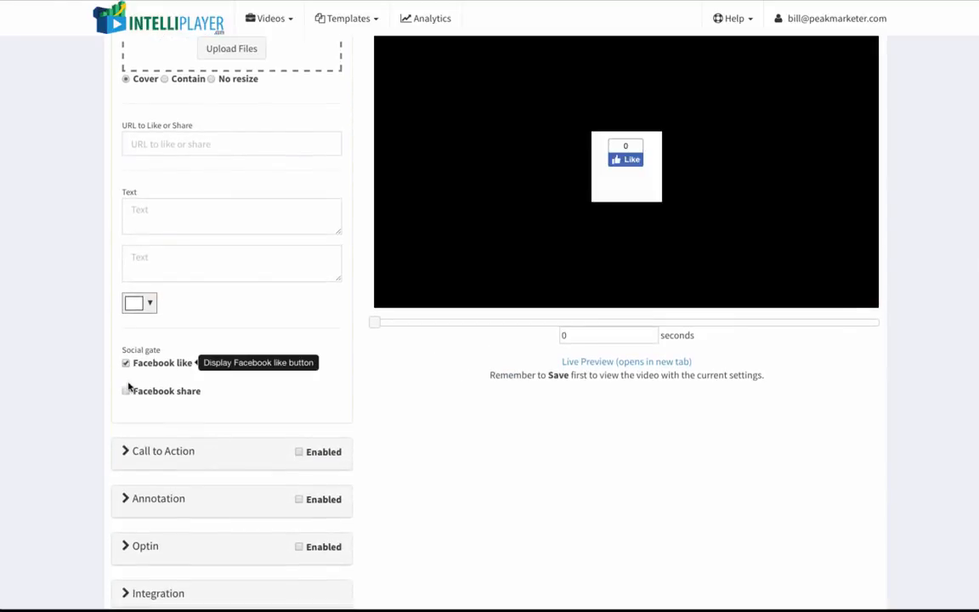
left_click(127, 391)
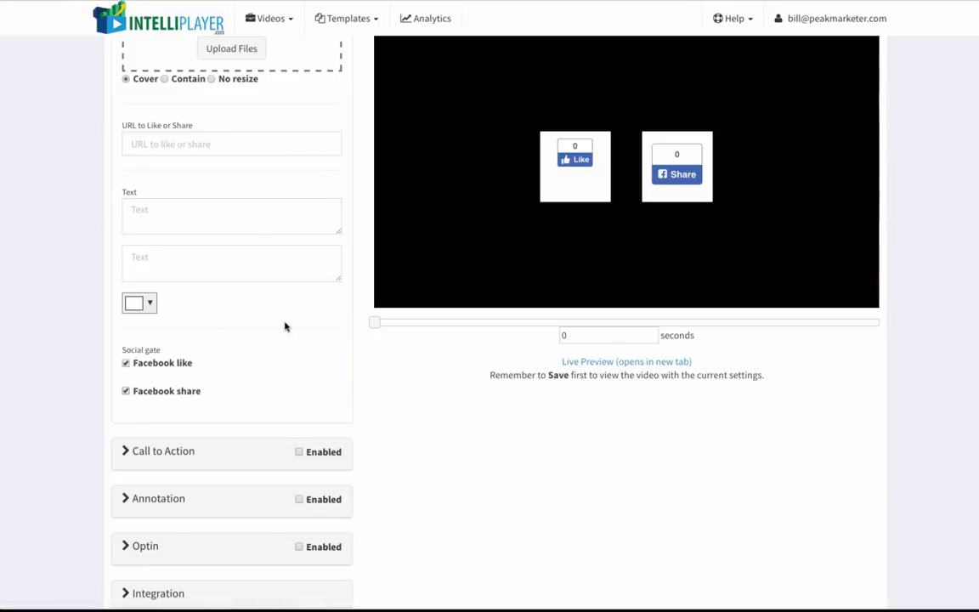
Set the social gate text to "Share on Facebook to See the rest of the Video!" and collapse the Social Gate section.
scroll(284, 325, "up", 1)
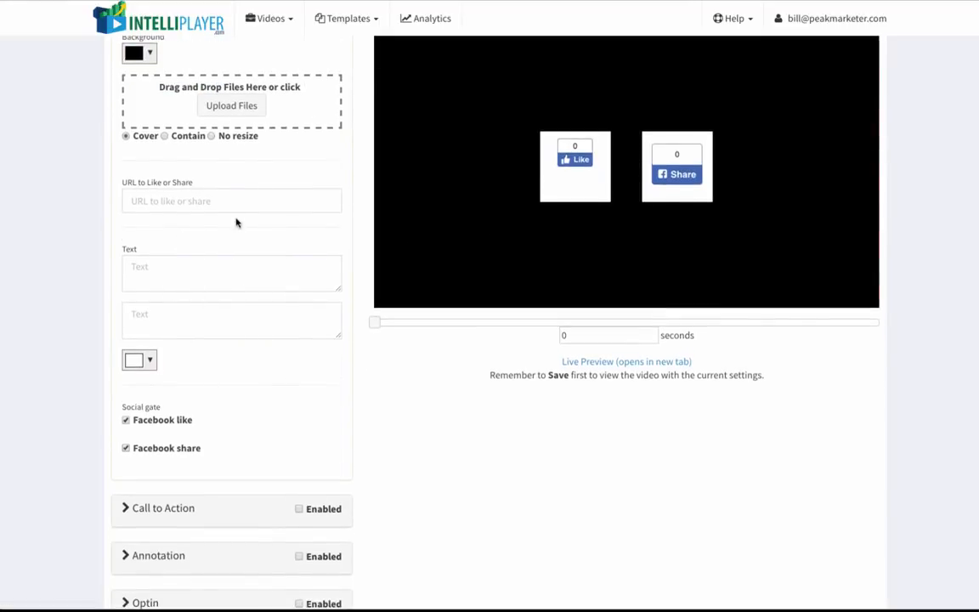
scroll(236, 223, "up", 1)
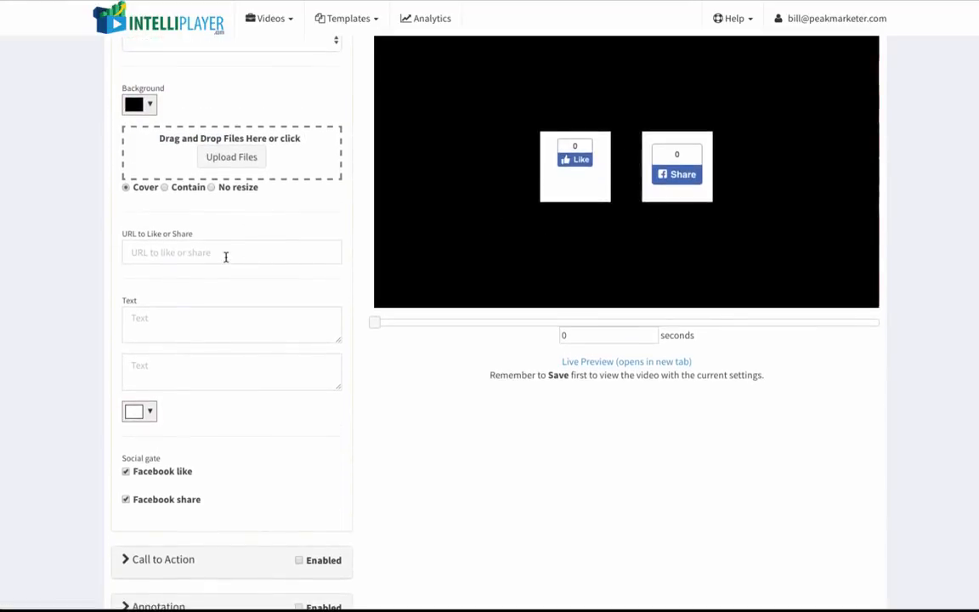
scroll(226, 256, "up", 2)
left_click(199, 408)
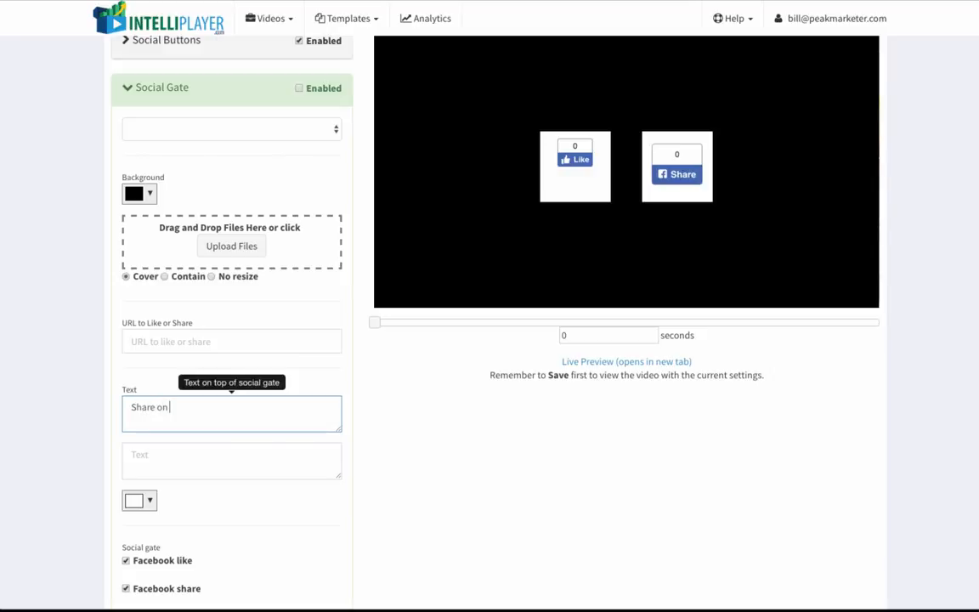
type("Share on Facebook to See the rest of the Video!")
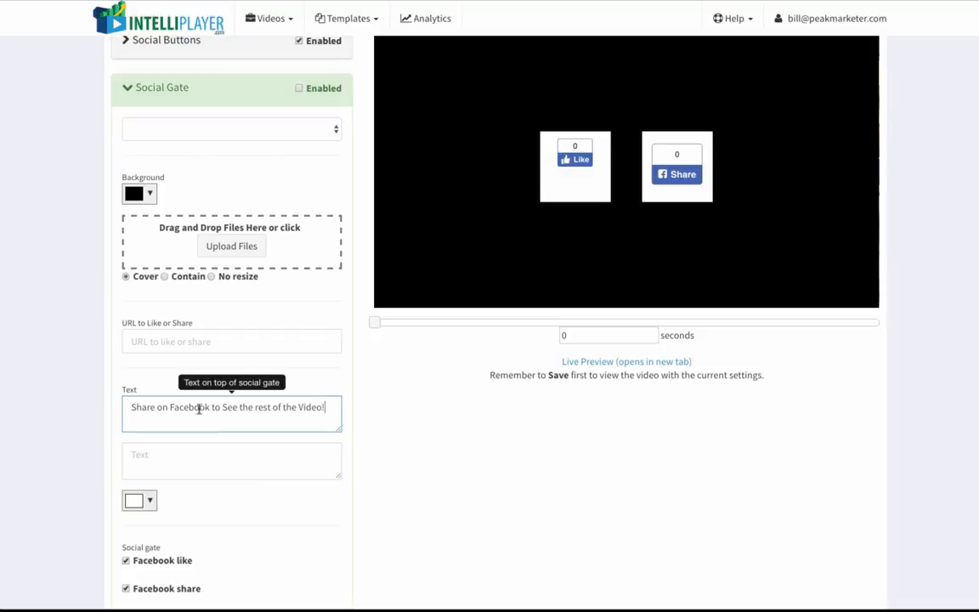
left_click(437, 426)
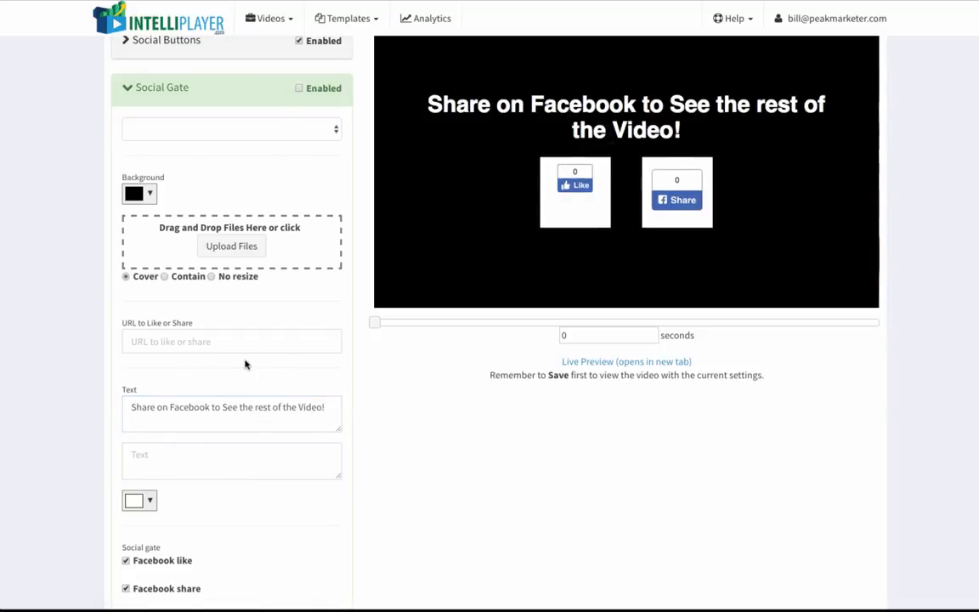
scroll(246, 362, "down", 2)
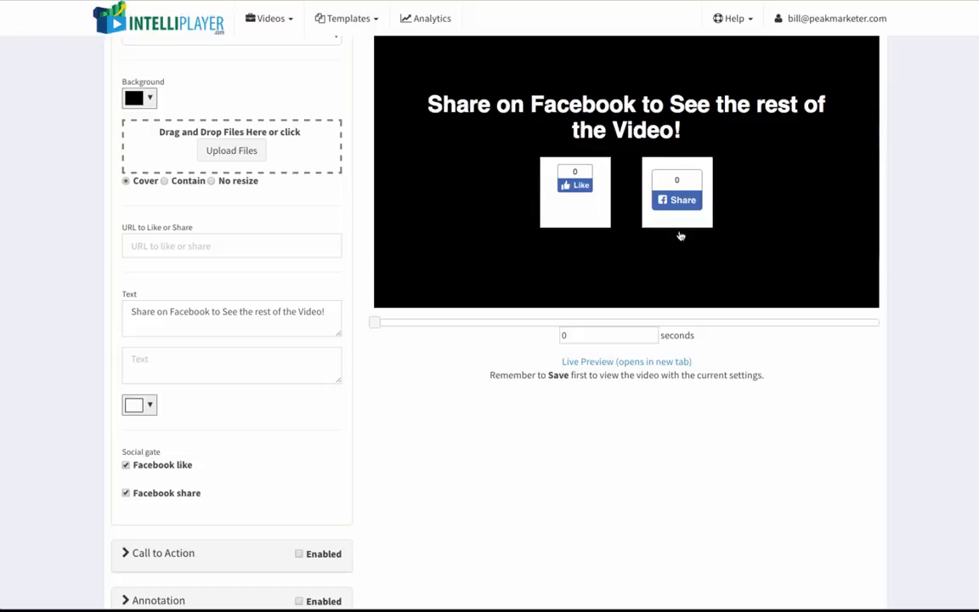
scroll(290, 342, "up", 2)
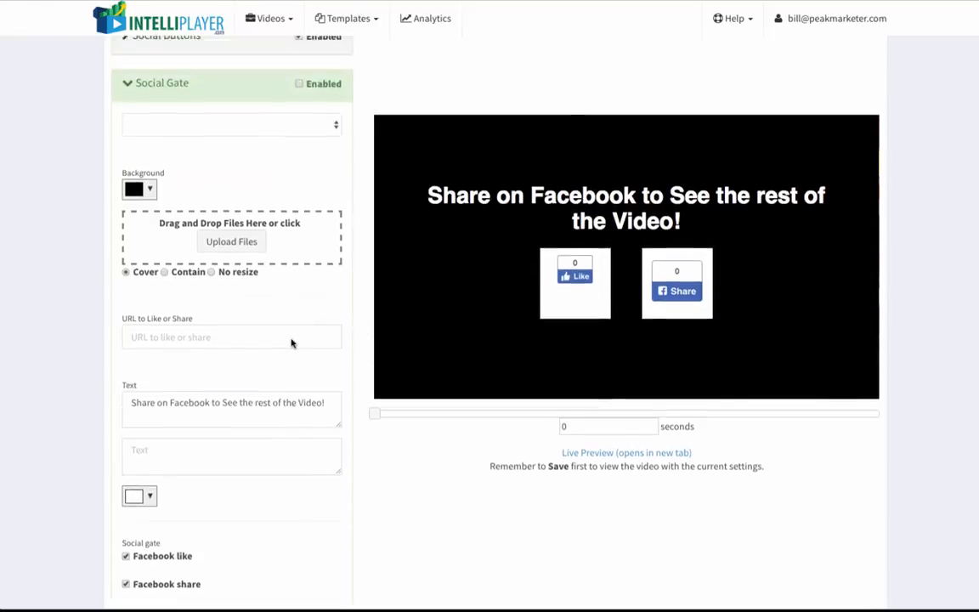
scroll(291, 343, "up", 1)
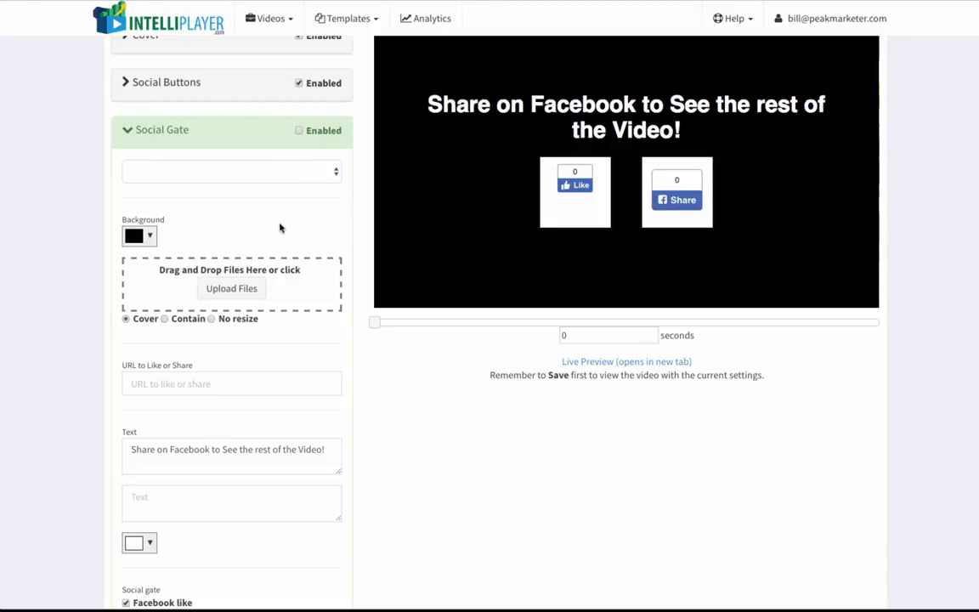
left_click(172, 134)
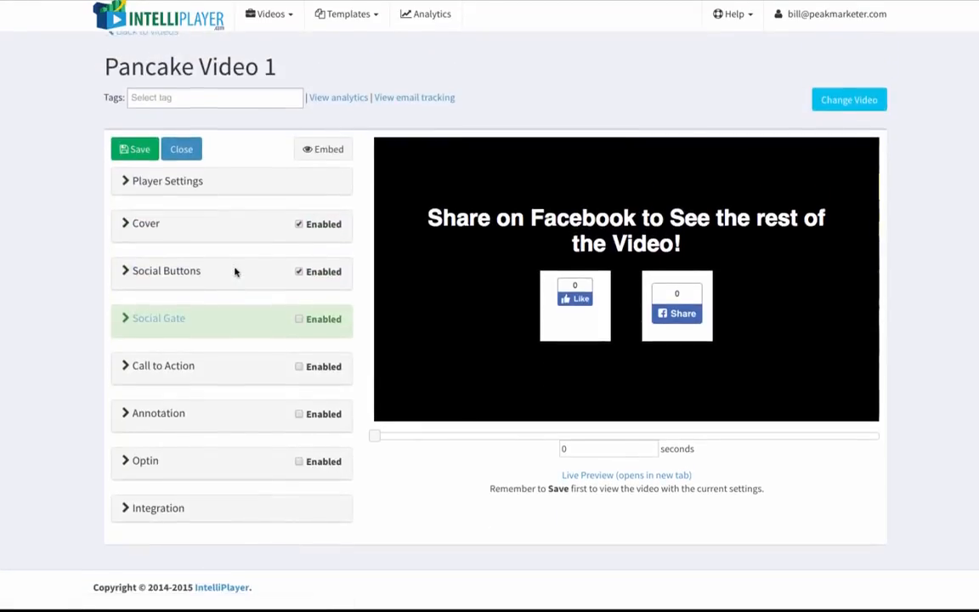
Expand Call to Action and set it to display at the specified time of 10 seconds.
left_click(181, 380)
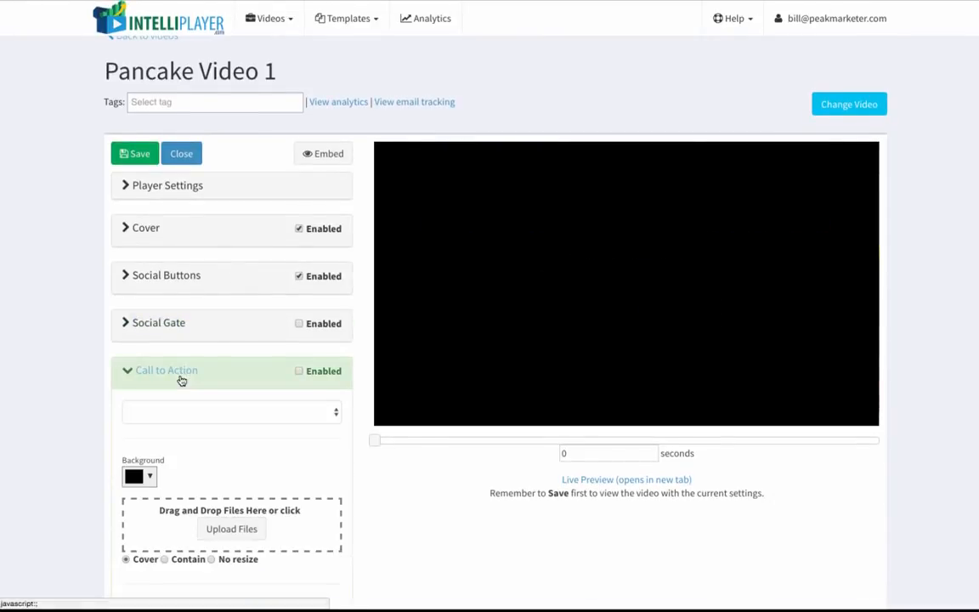
scroll(180, 380, "down", 3)
scroll(253, 251, "up", 1)
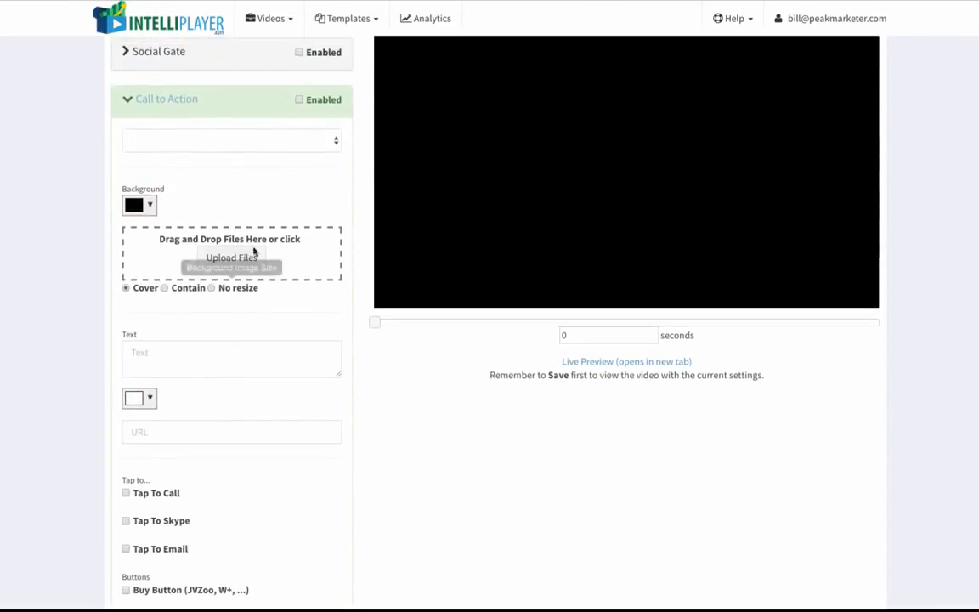
left_click(336, 145)
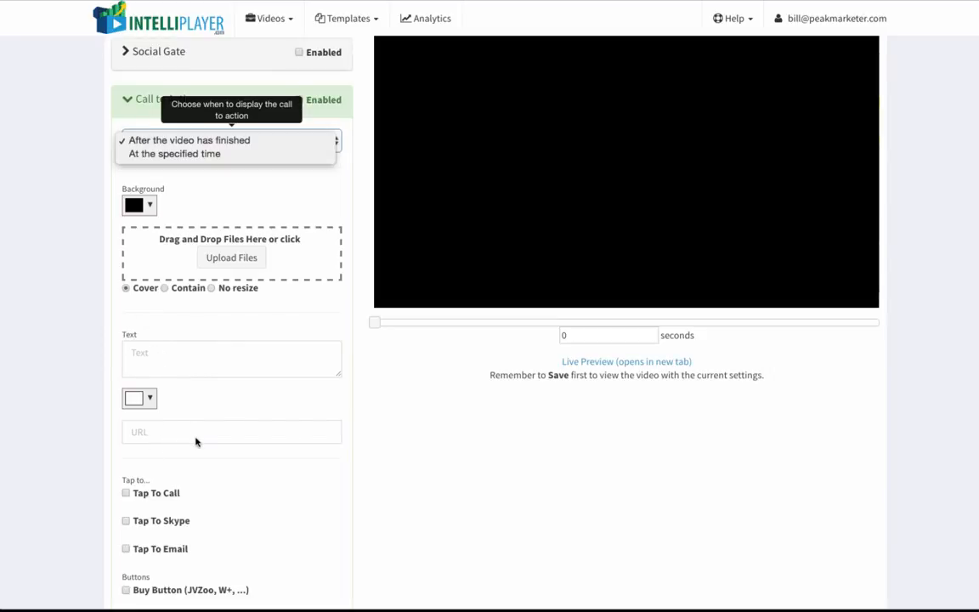
left_click(236, 158)
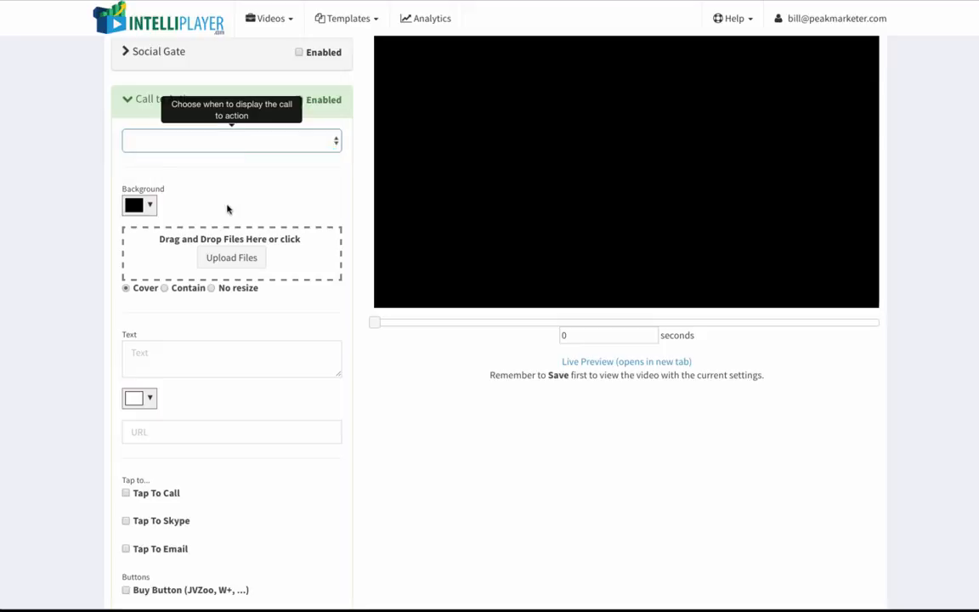
left_click(226, 178)
type("10")
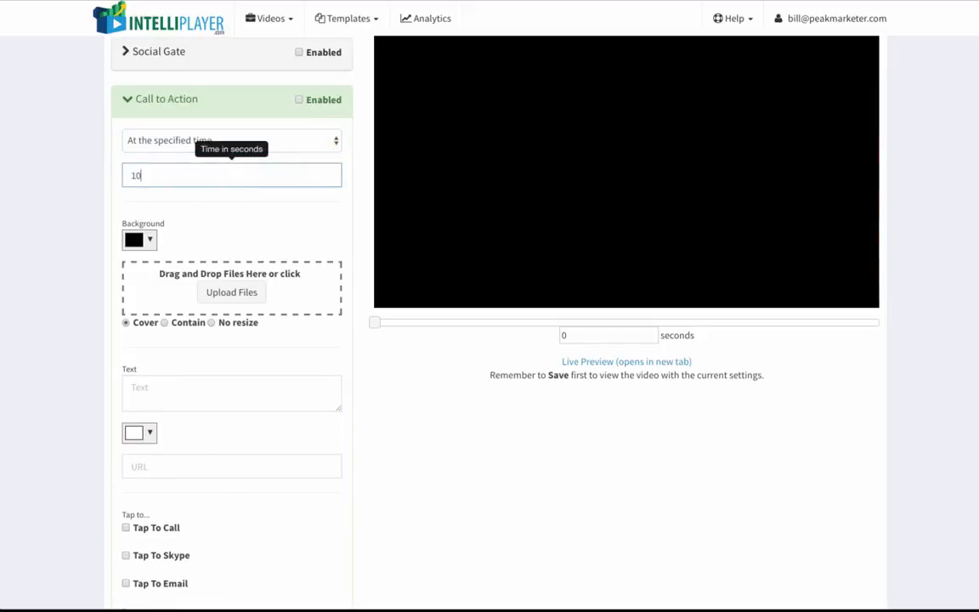
left_click(273, 229)
left_click(201, 390)
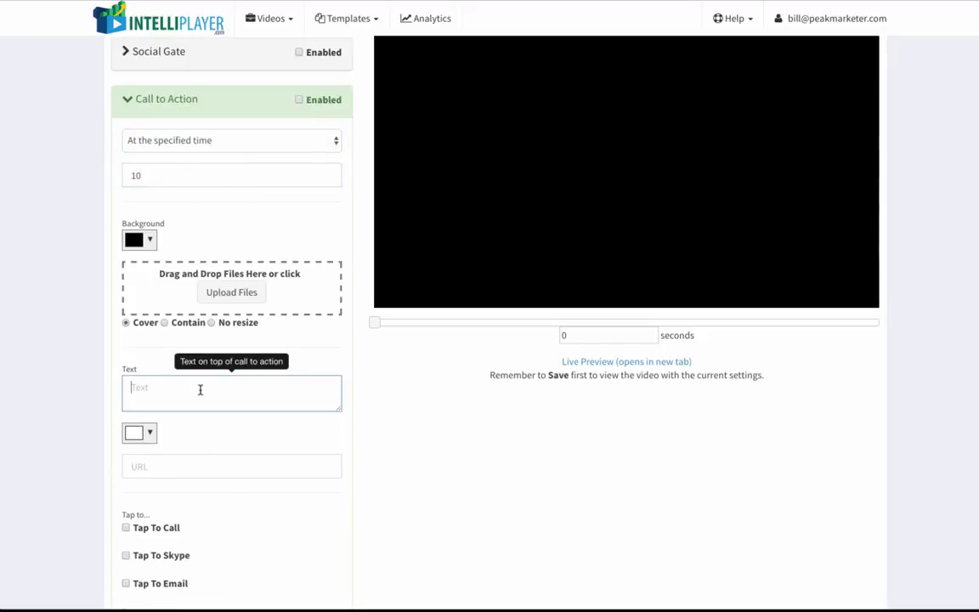
type("Click here for pancake recipes!")
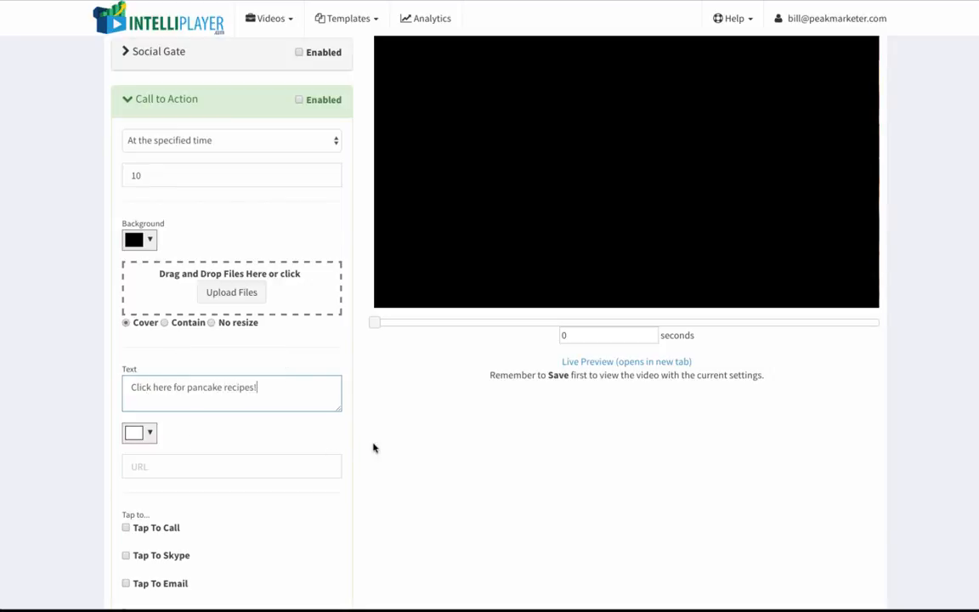
left_click(266, 463)
type("http")
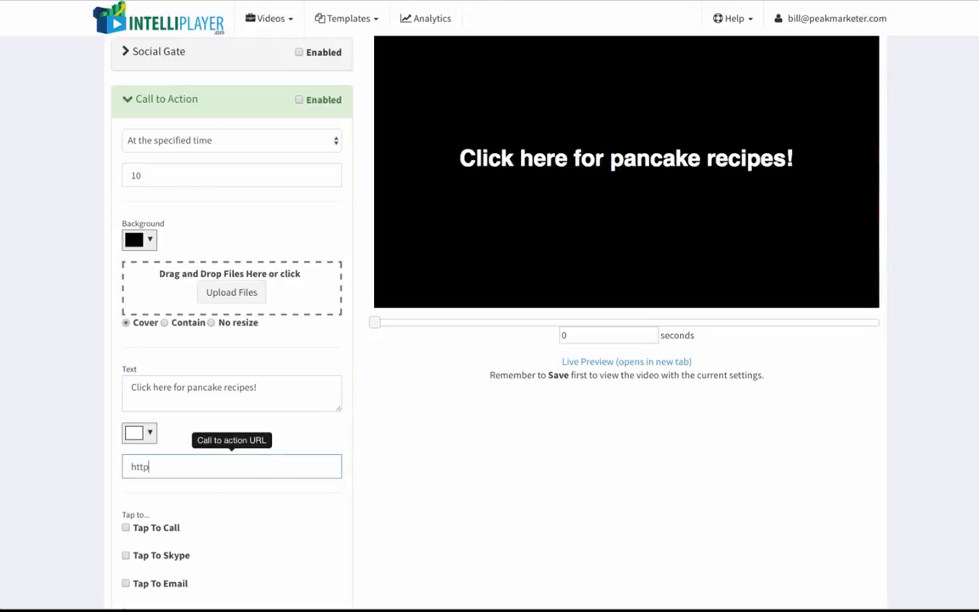
type("://google.com")
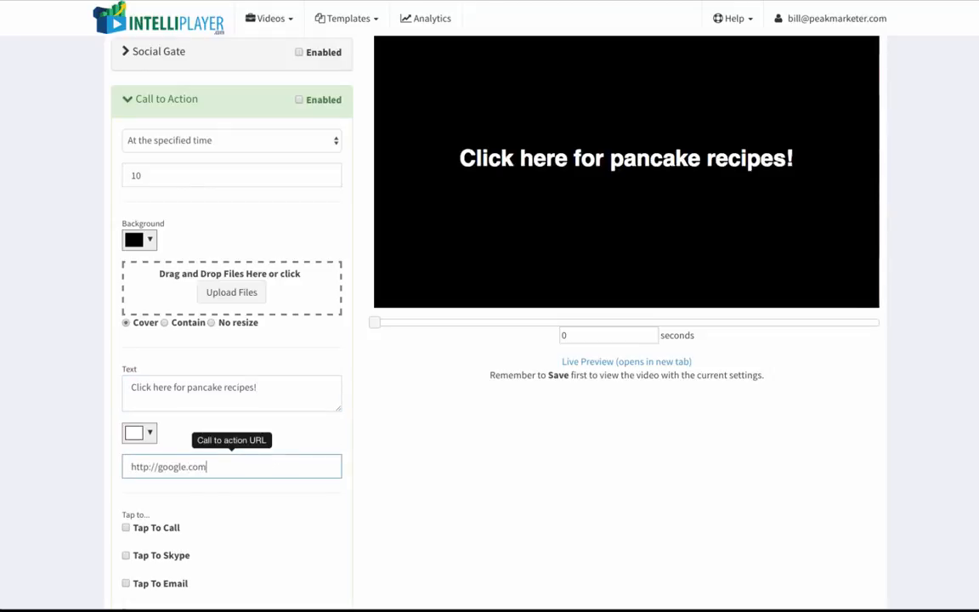
left_click(397, 481)
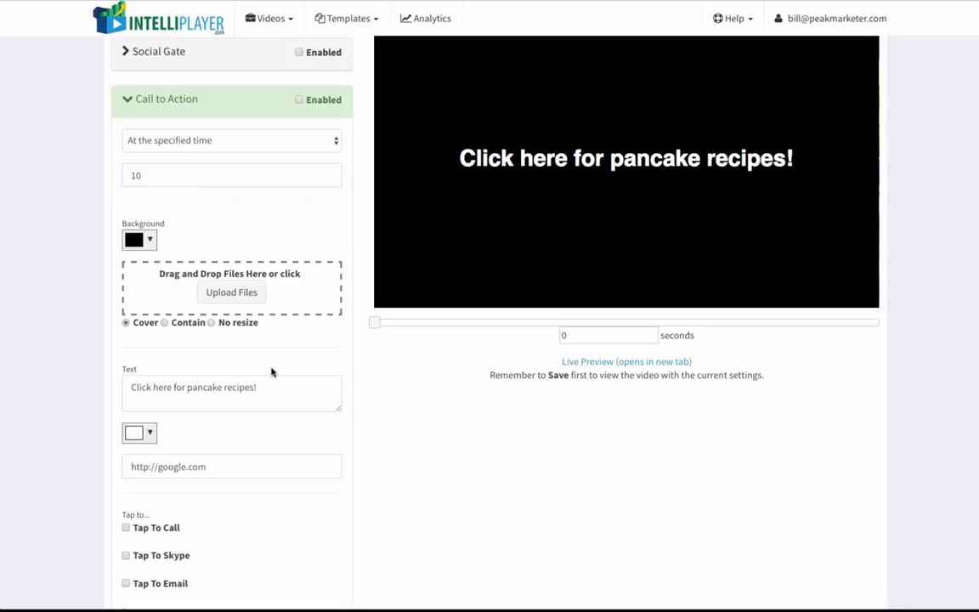
Enable the Call to Action and expand the Annotation section.
scroll(272, 371, "down", 3)
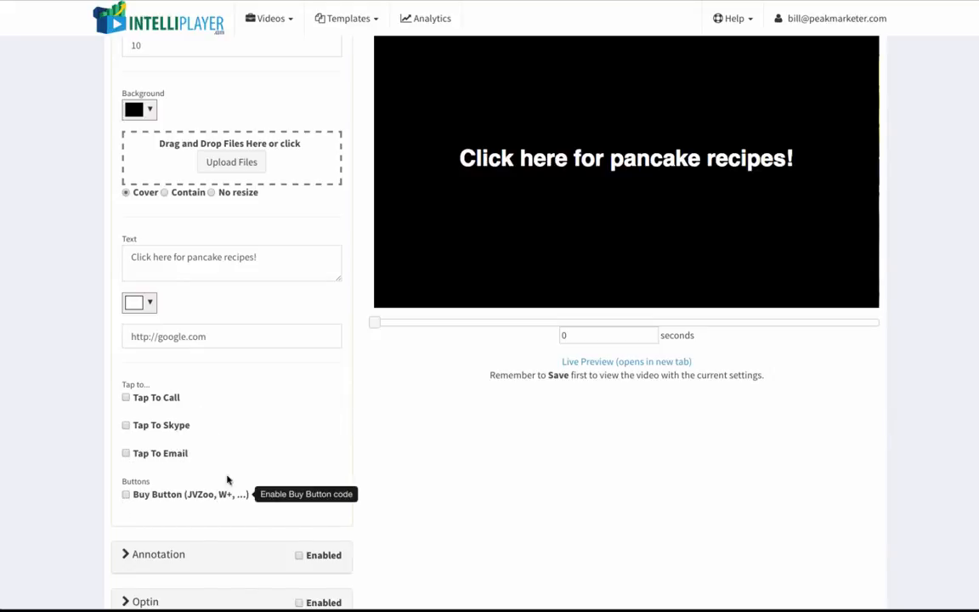
scroll(257, 379, "up", 3)
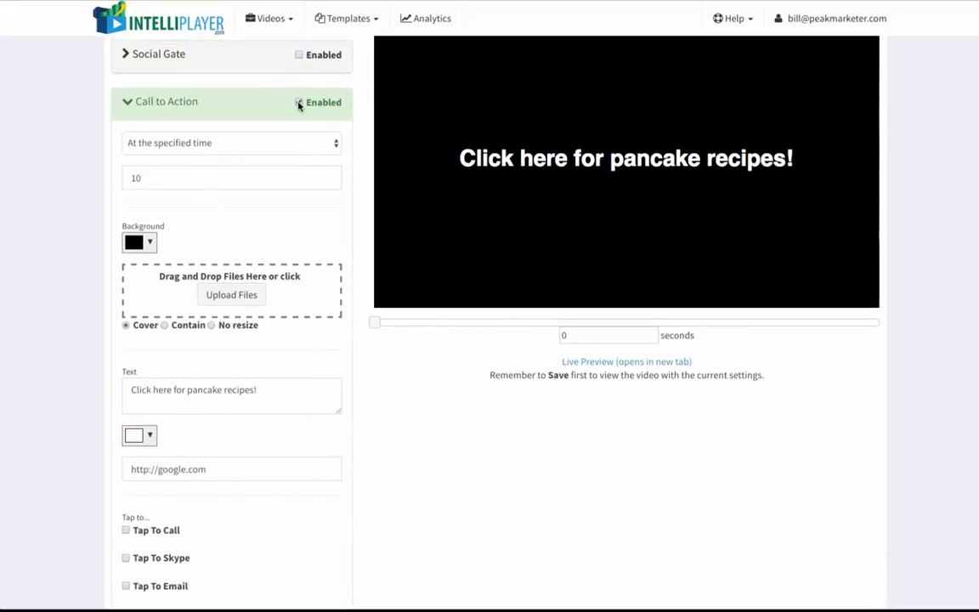
scroll(264, 269, "down", 3)
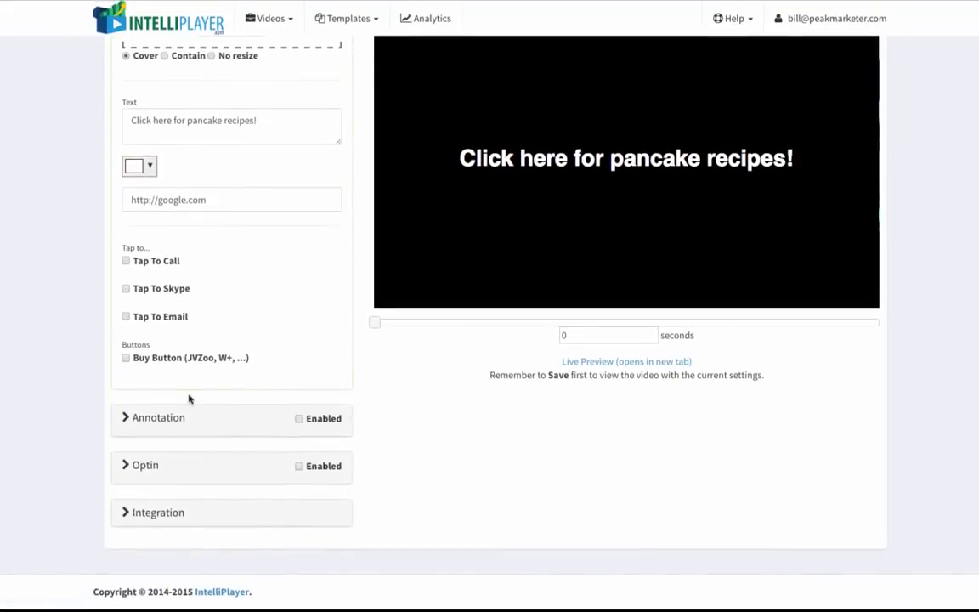
left_click(163, 425)
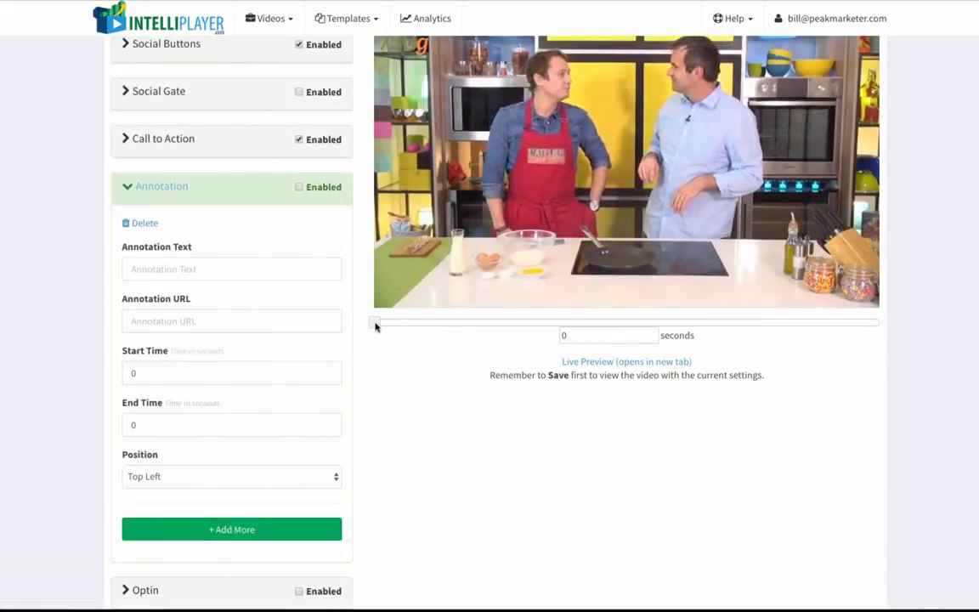
Set the annotation text to "Great pancake videos here!".
left_click_drag(376, 324, 421, 325)
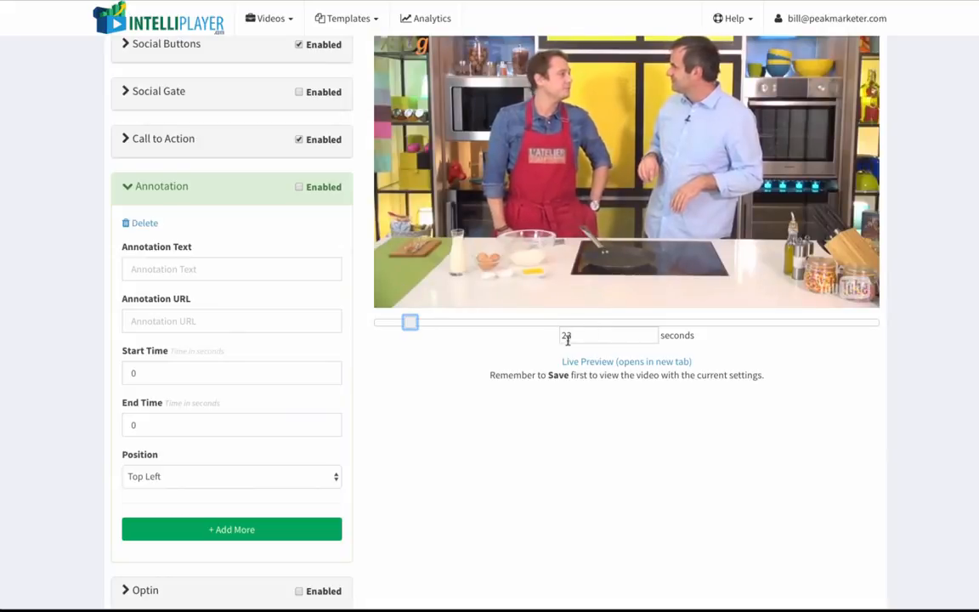
left_click_drag(410, 322, 483, 322)
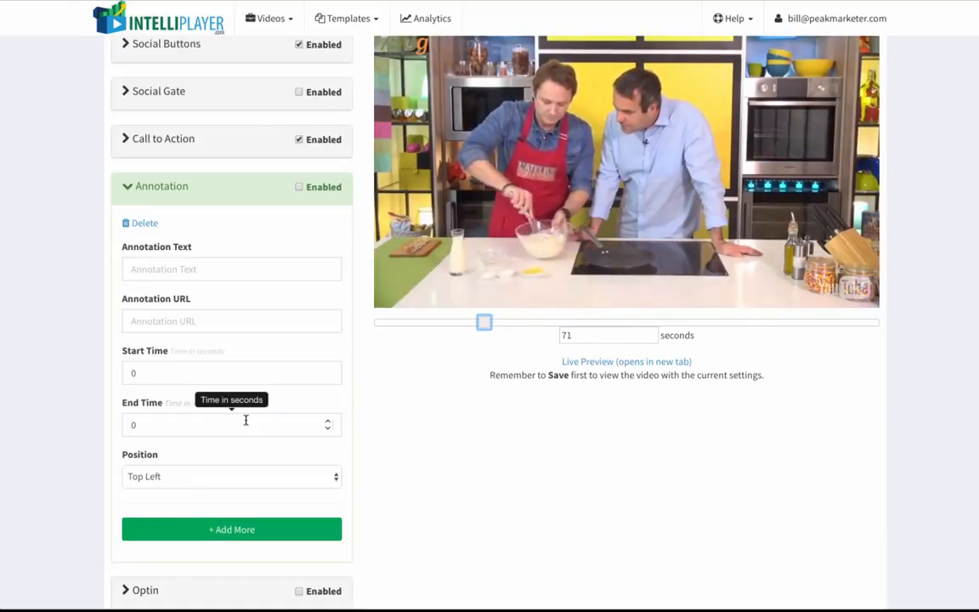
scroll(245, 417, "down", 1)
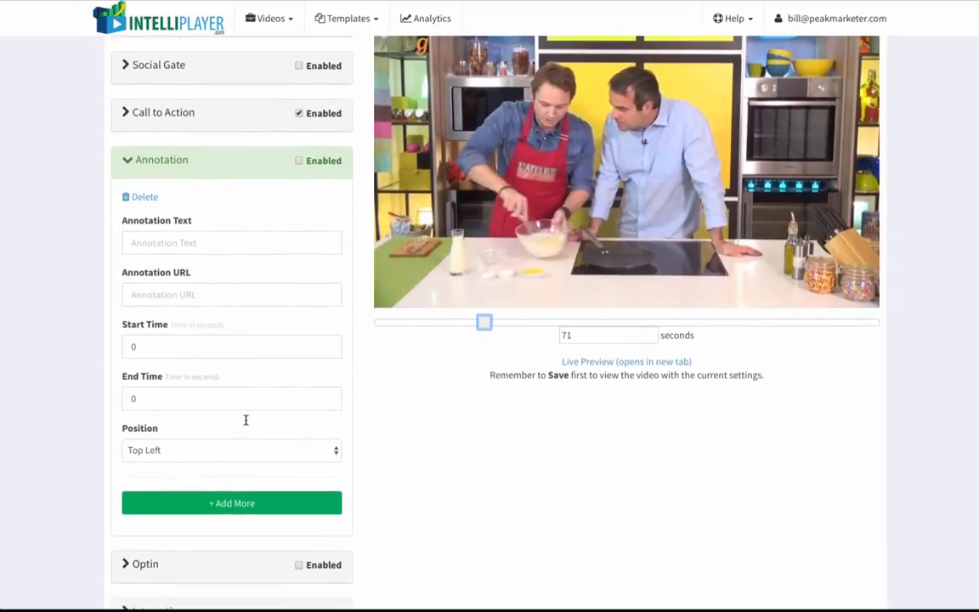
left_click(243, 243)
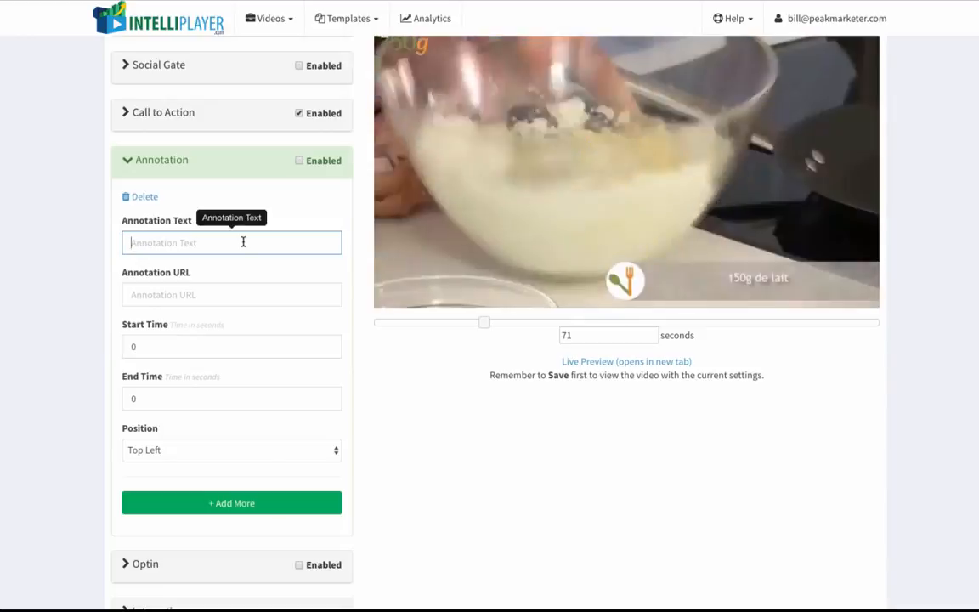
type("Great ")
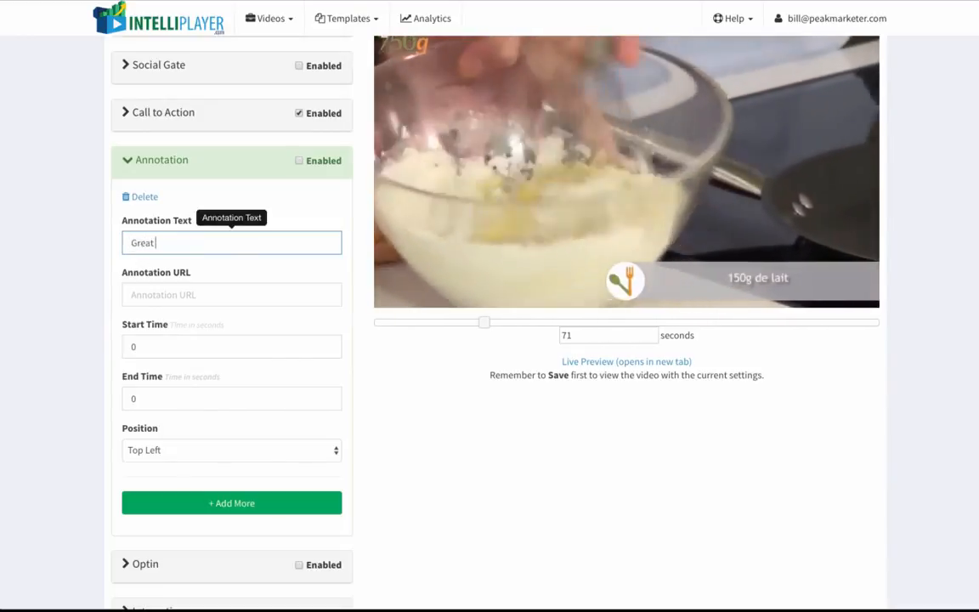
type("pancake vid")
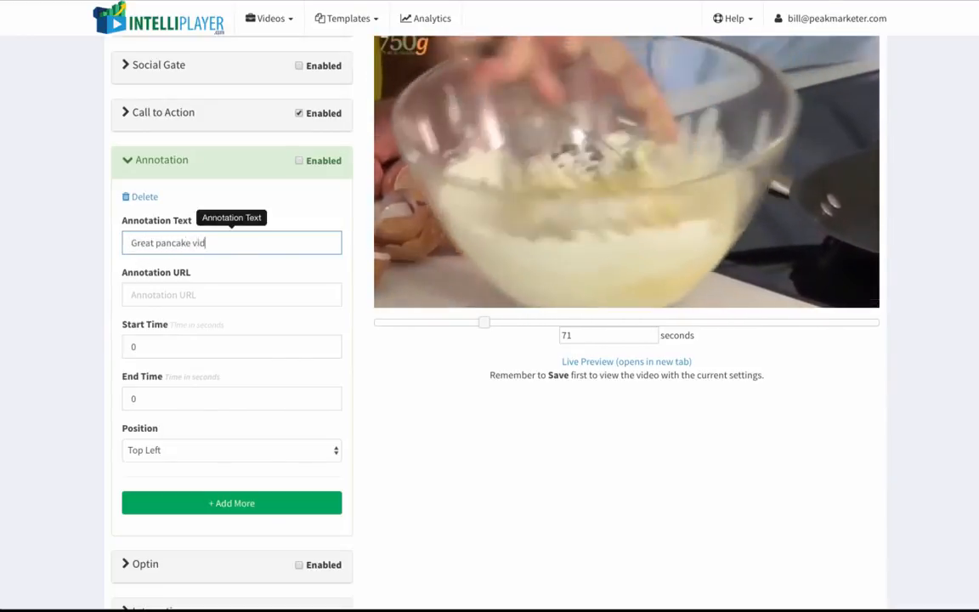
type("eos here!")
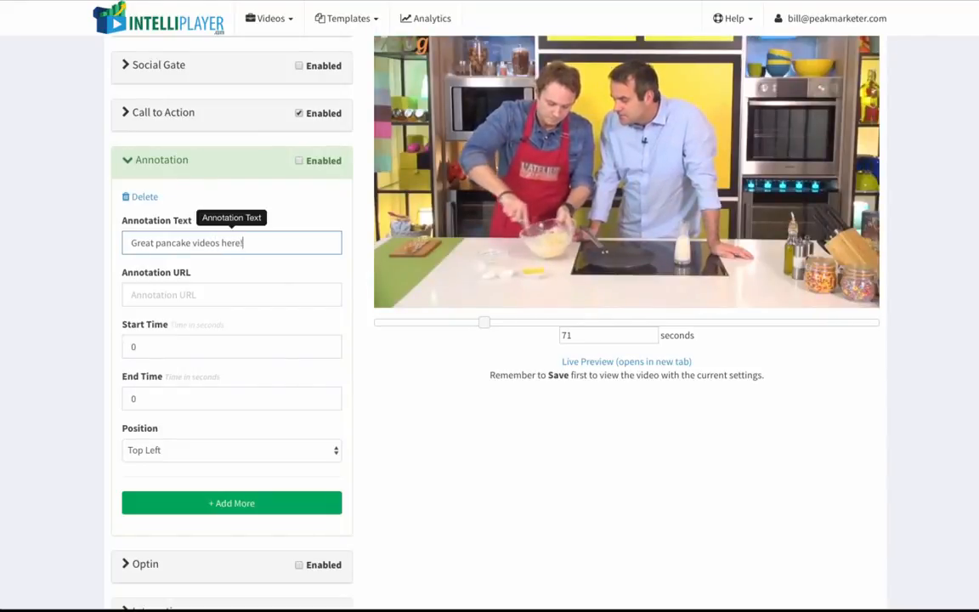
left_click(238, 291)
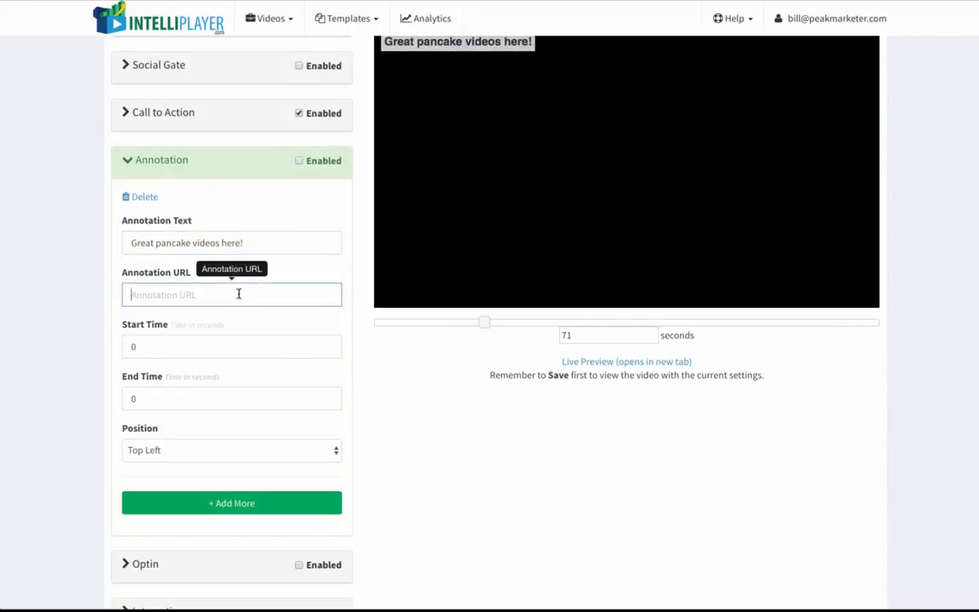
type("http://google.com")
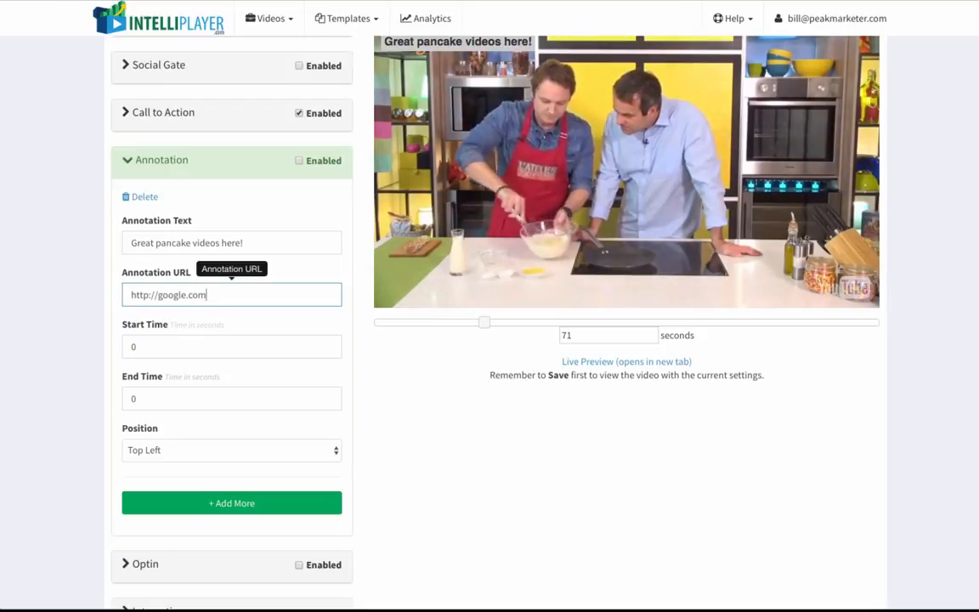
Set the annotation to show from 5 to 15 seconds in the Bottom Right position.
left_click(231, 346)
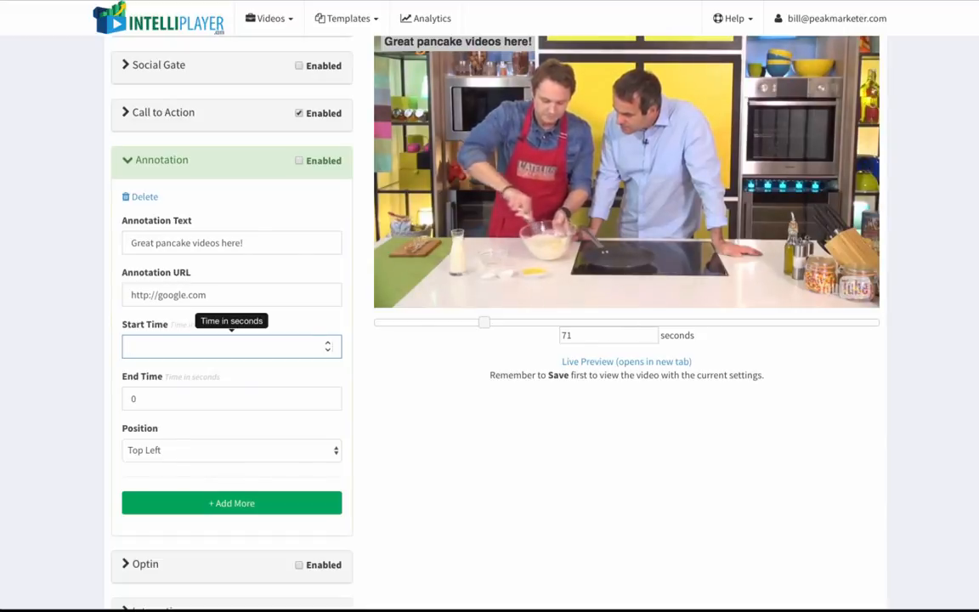
type("5")
key("Tab")
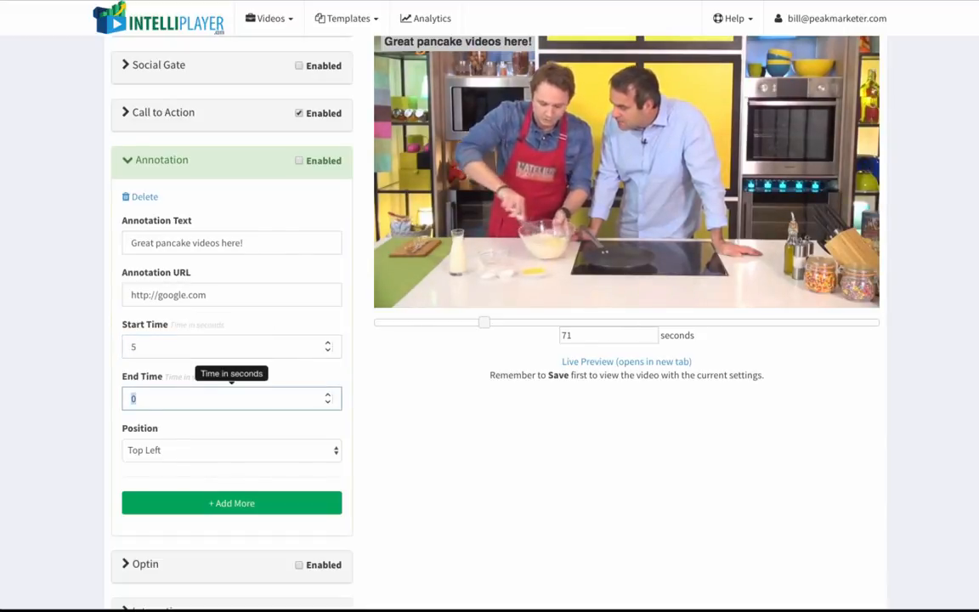
type("15")
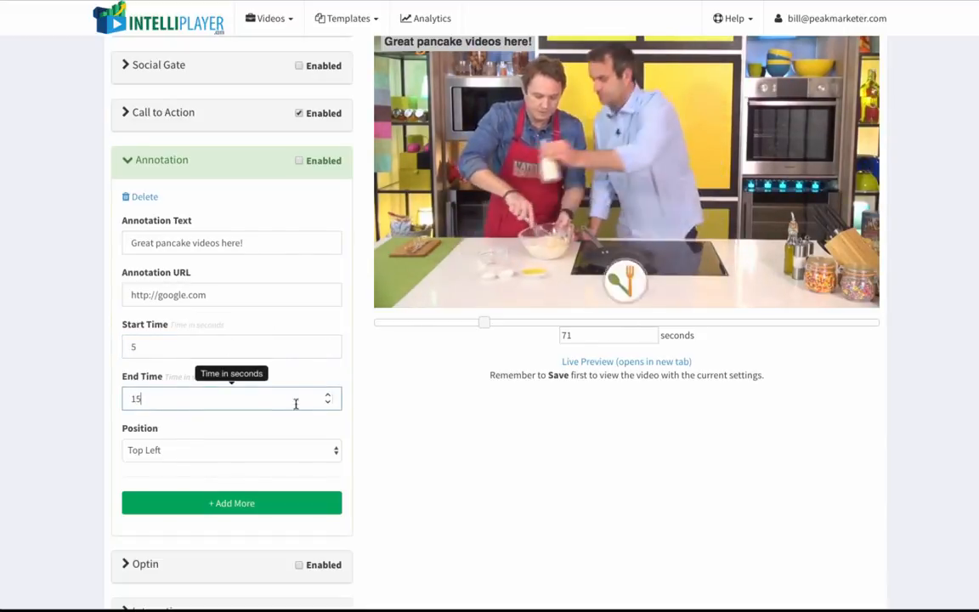
left_click(283, 449)
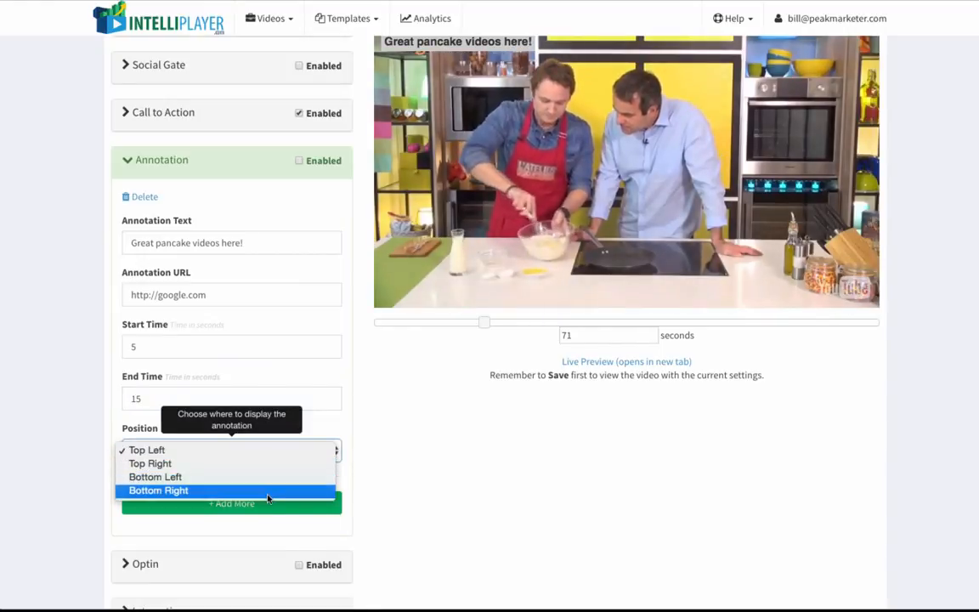
left_click(269, 493)
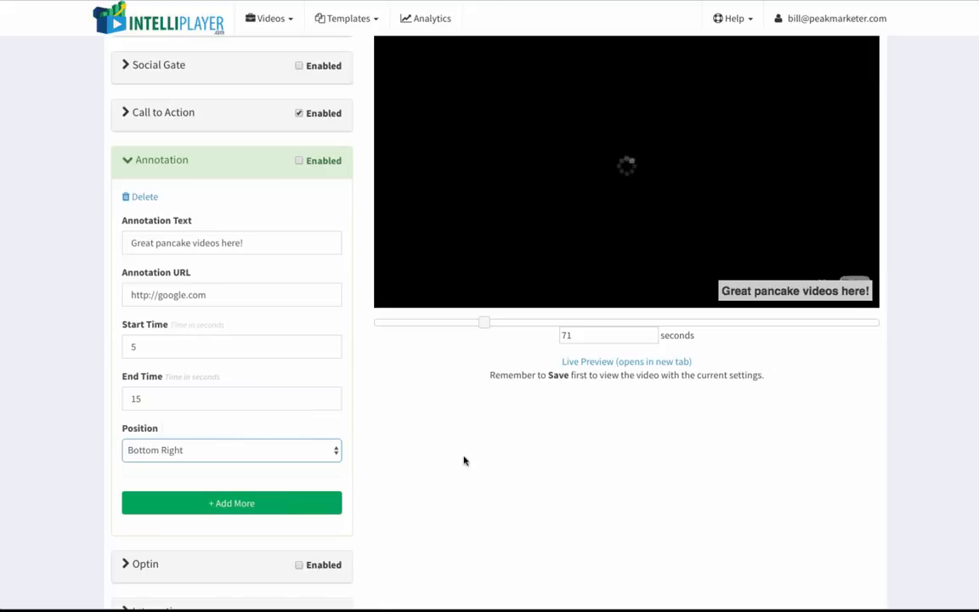
Add a second annotation and delete it again.
left_click(248, 505)
scroll(247, 506, "down", 4)
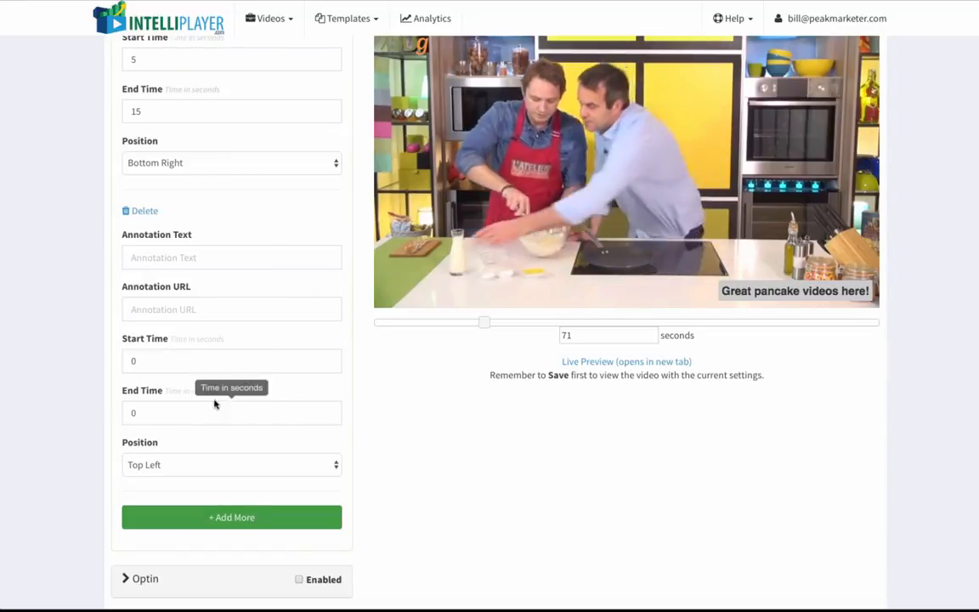
left_click(149, 213)
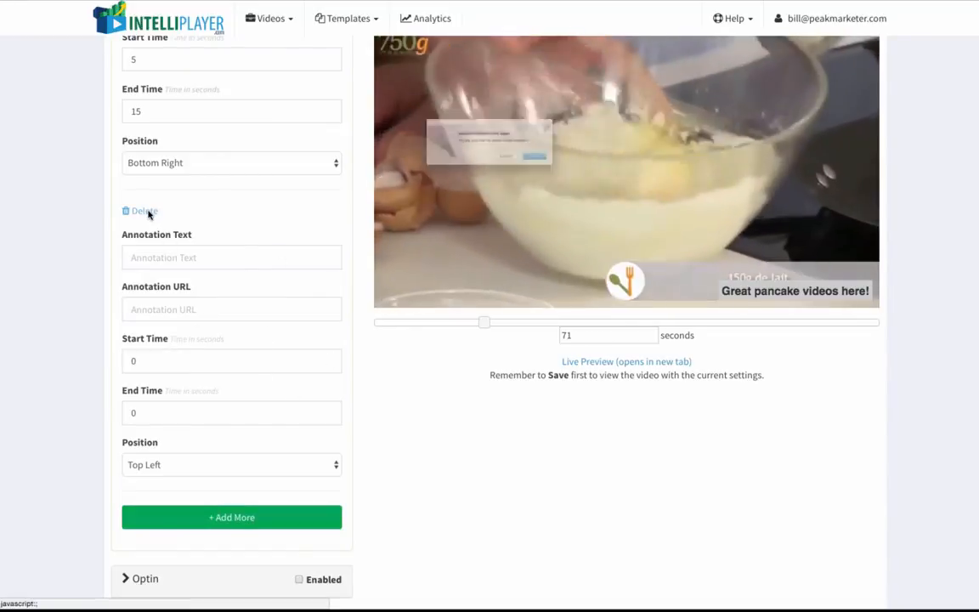
left_click(583, 173)
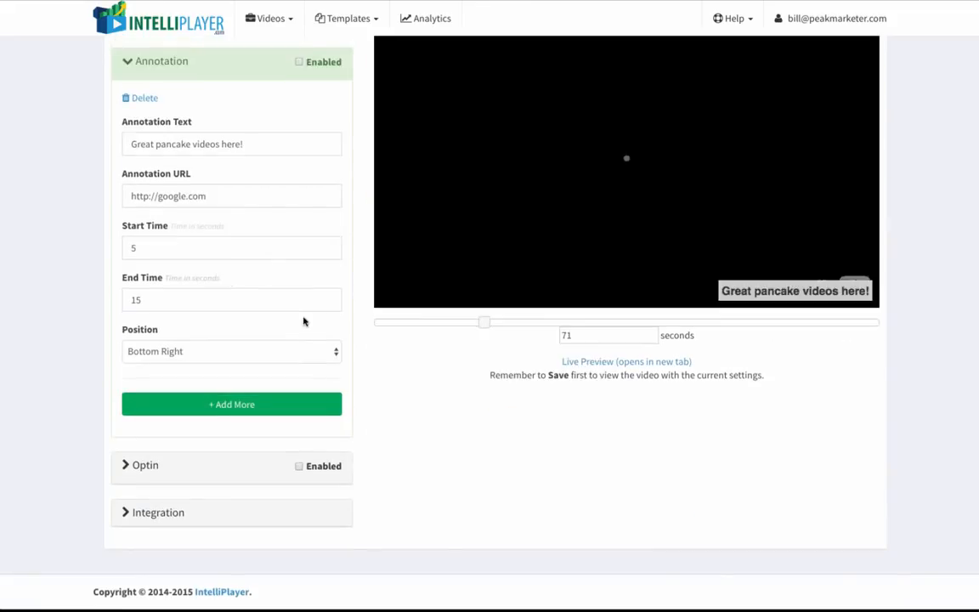
Enable the Annotation section.
scroll(280, 406, "up", 2)
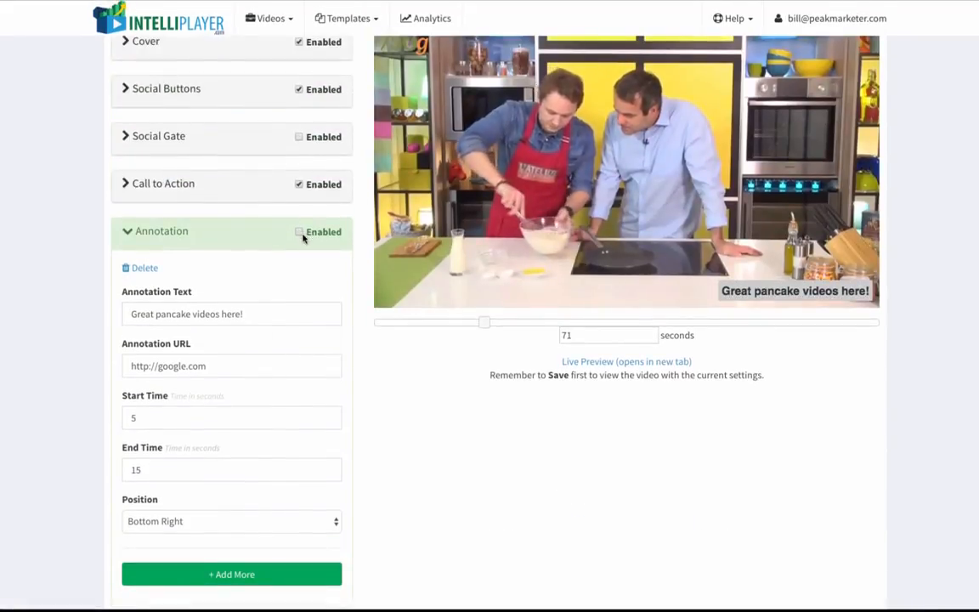
left_click(298, 233)
scroll(268, 382, "down", 3)
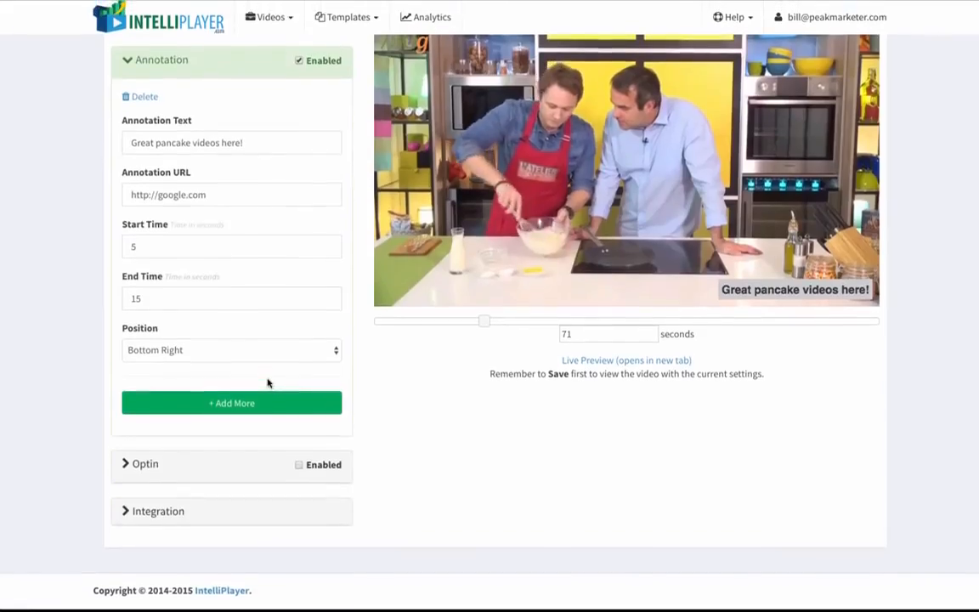
Expand the Optin section and set it to display before the video starts.
left_click(153, 466)
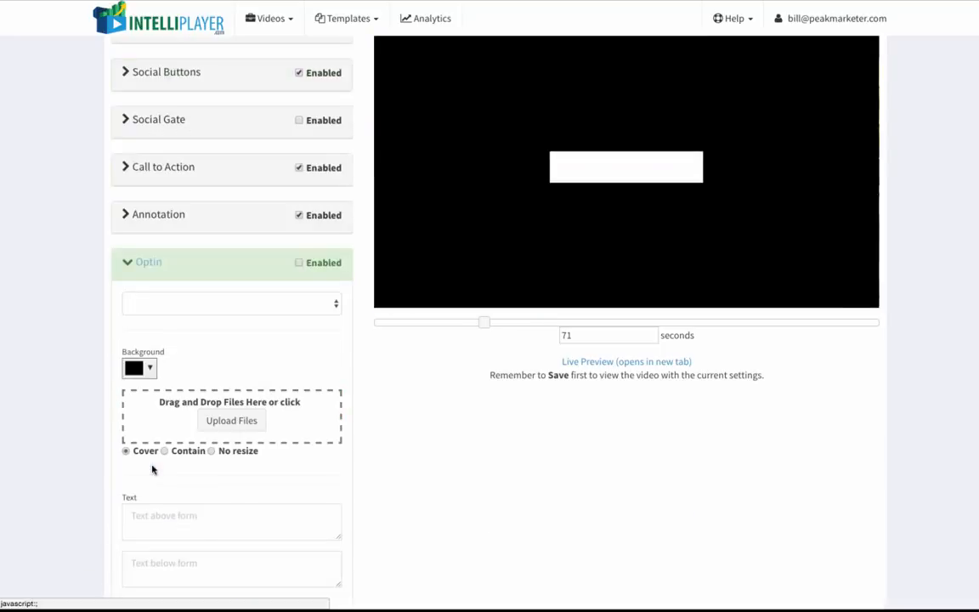
scroll(327, 358, "down", 2)
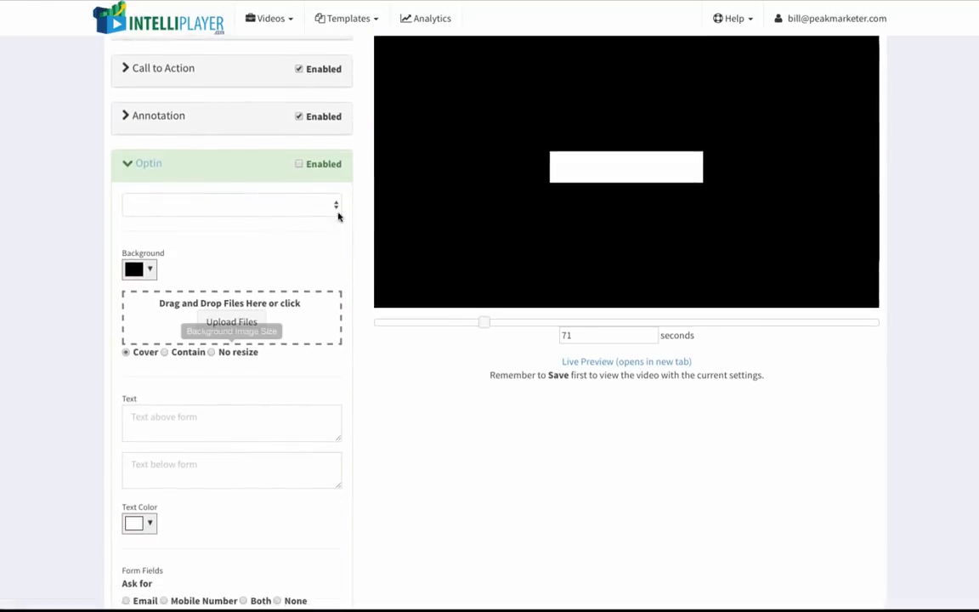
left_click(337, 209)
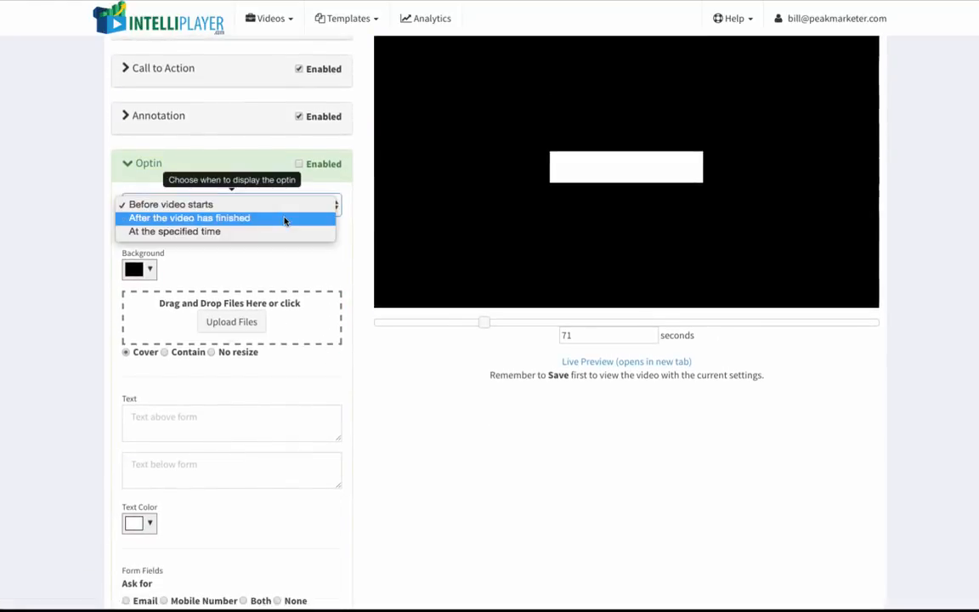
left_click(238, 208)
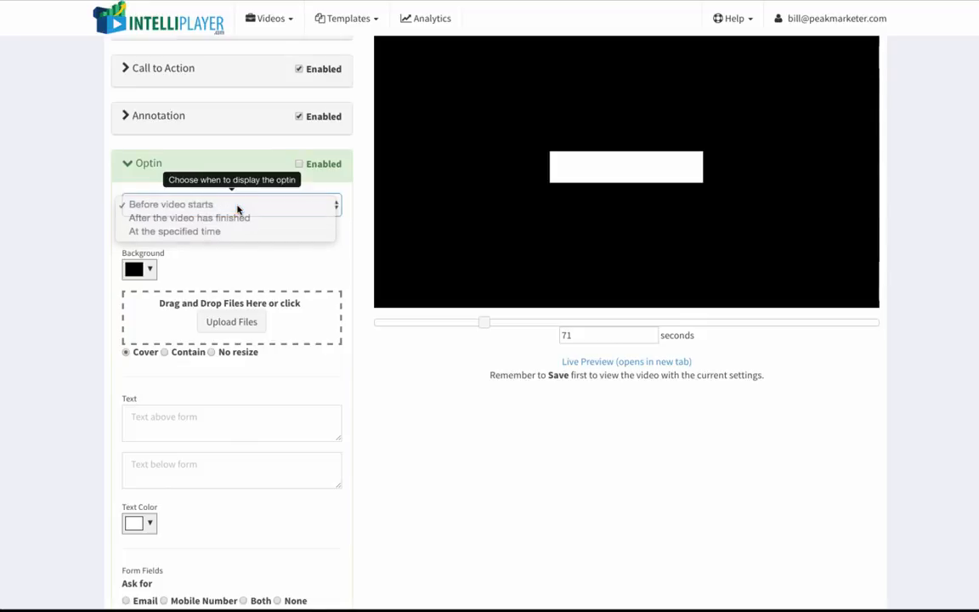
scroll(240, 264, "down", 2)
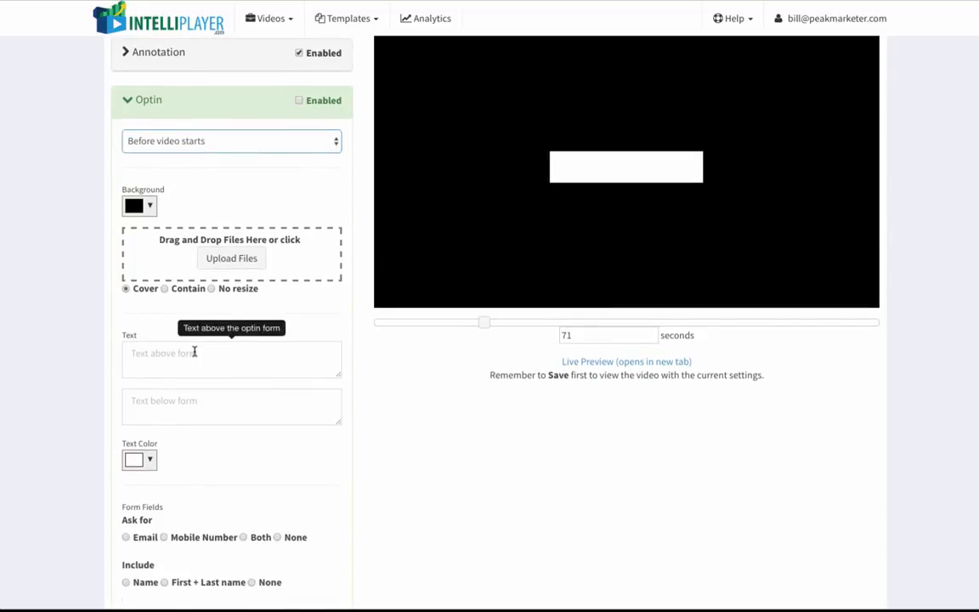
Set the optin text above the form to "Enter your email for amazing pancake recipes!" and below it to "We respect your privacy".
left_click(194, 352)
type("Enter your email for")
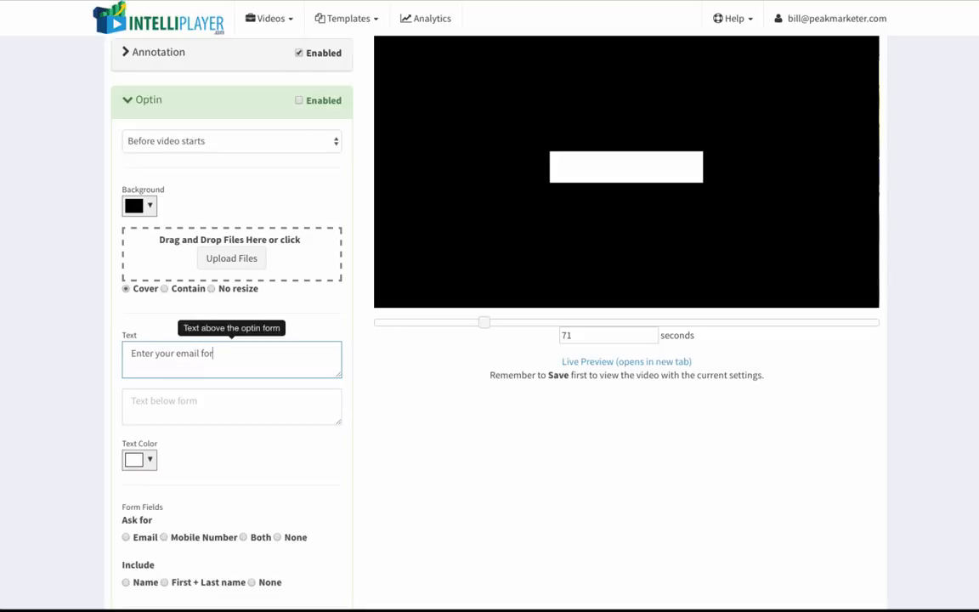
type(" amazing pan")
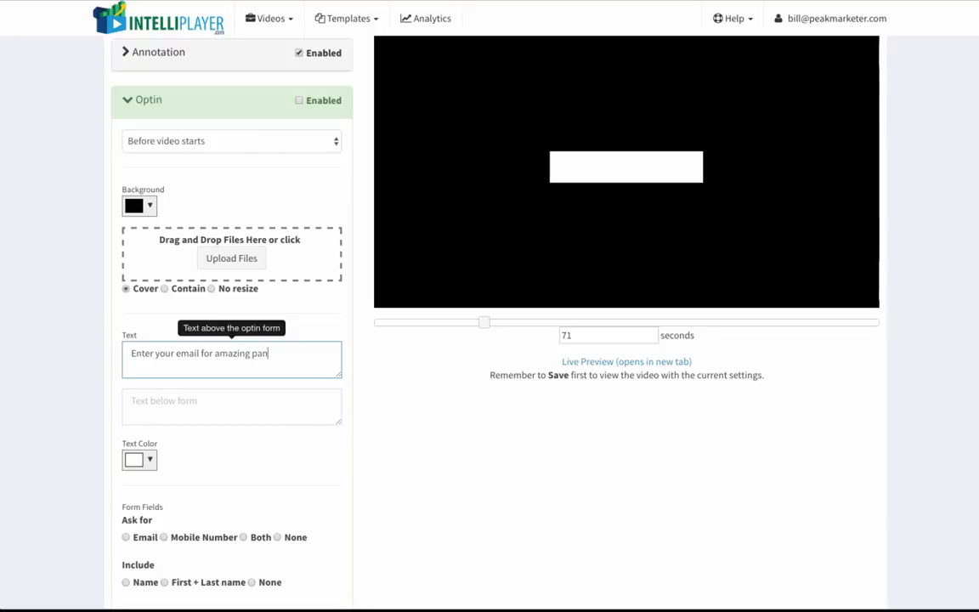
type("cake recipes!")
left_click(227, 404)
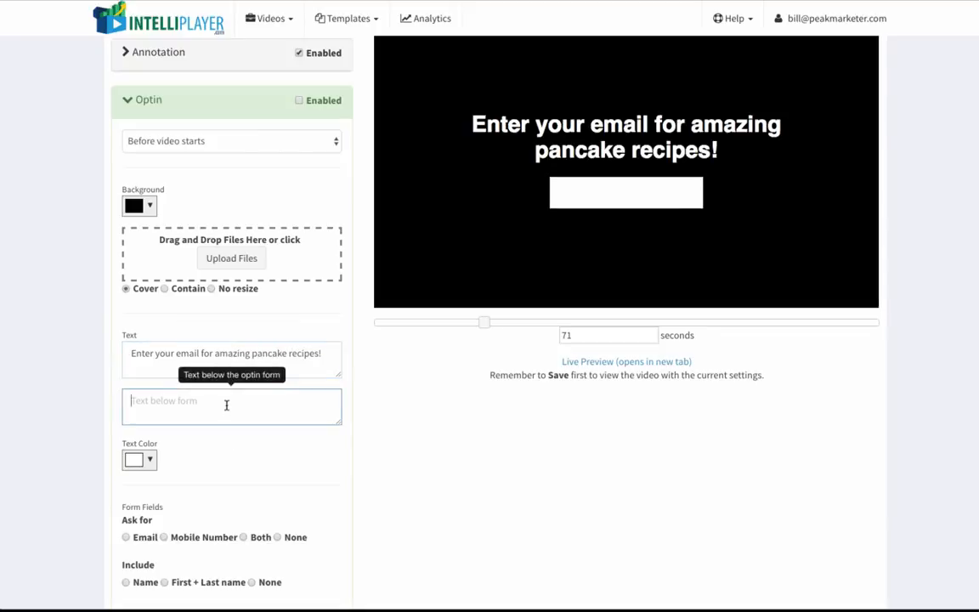
type("We respect your pri")
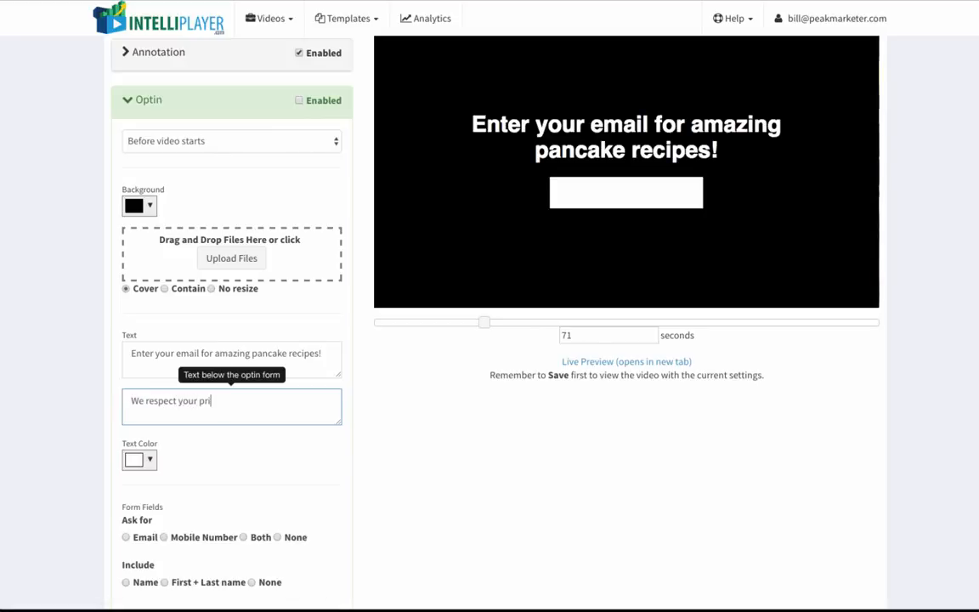
type("vacy")
left_click(398, 454)
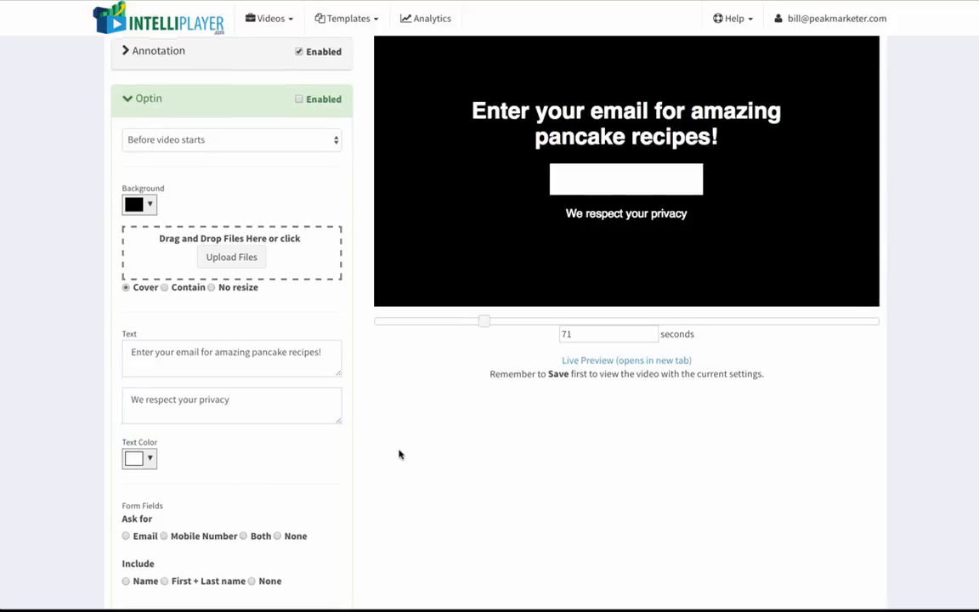
Set the optin form to ask for Email.
scroll(181, 398, "down", 1)
scroll(157, 466, "down", 1)
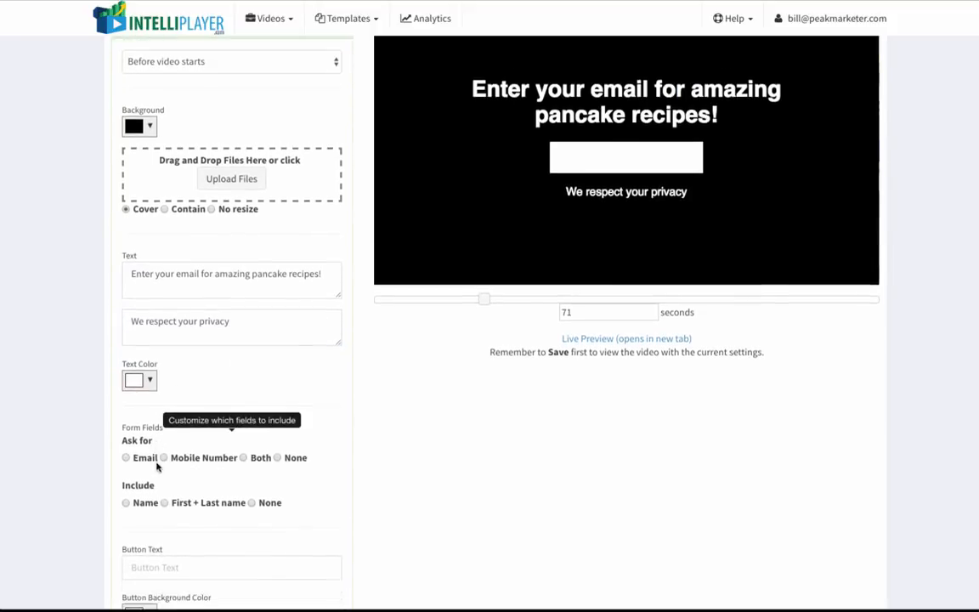
left_click(127, 459)
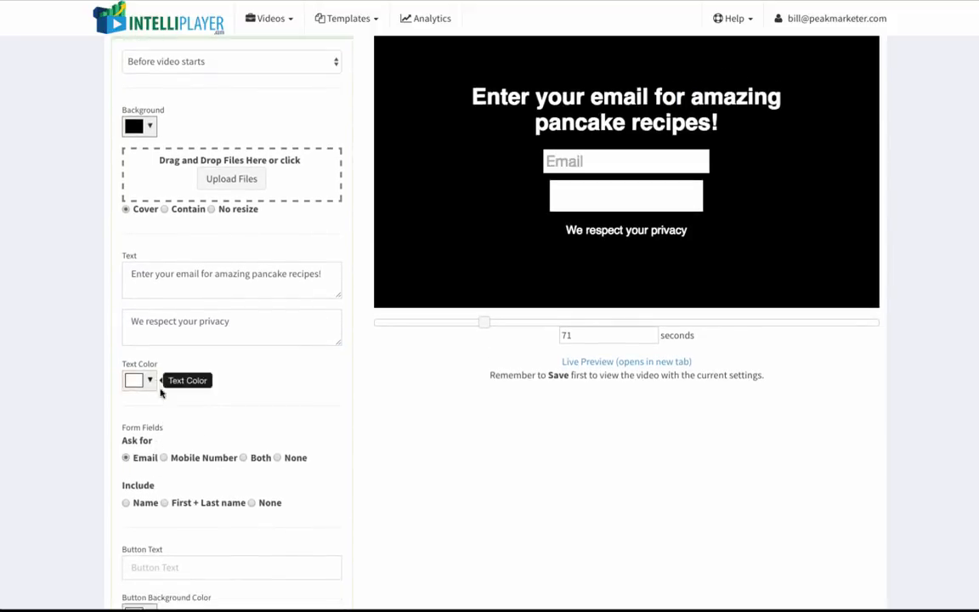
Set the optin button background color to yellow.
scroll(162, 395, "down", 1)
scroll(149, 468, "down", 1)
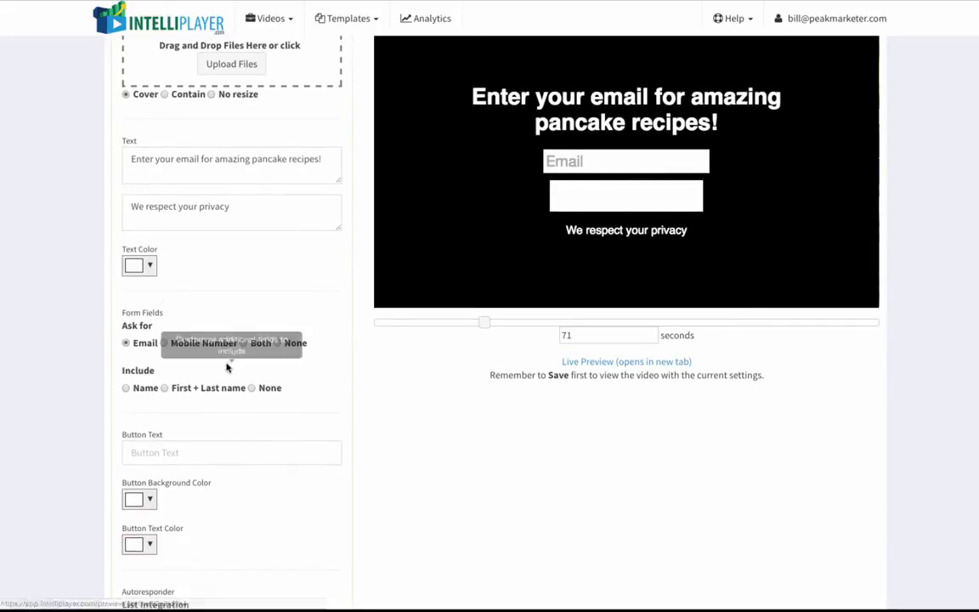
scroll(170, 429, "down", 2)
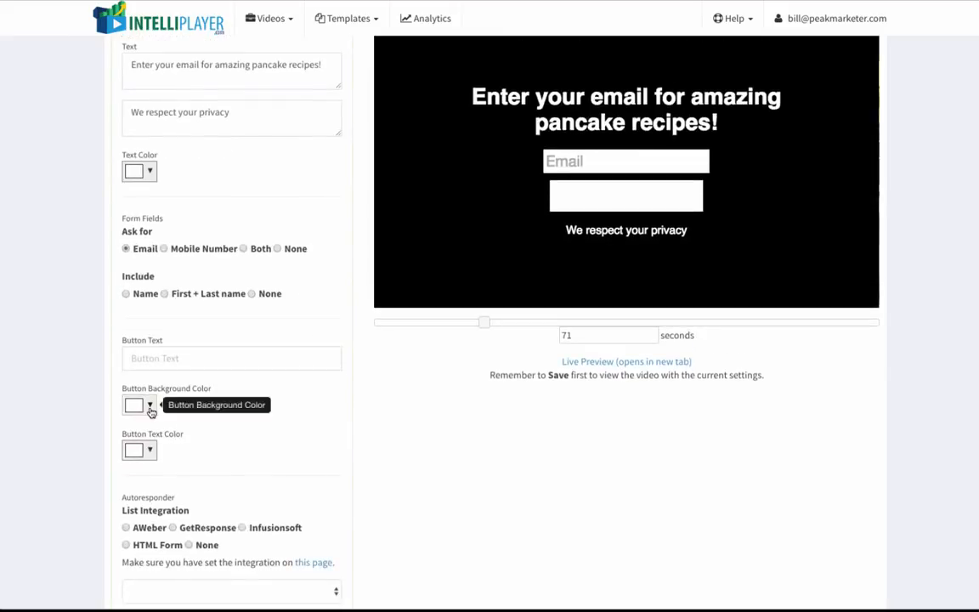
left_click(149, 405)
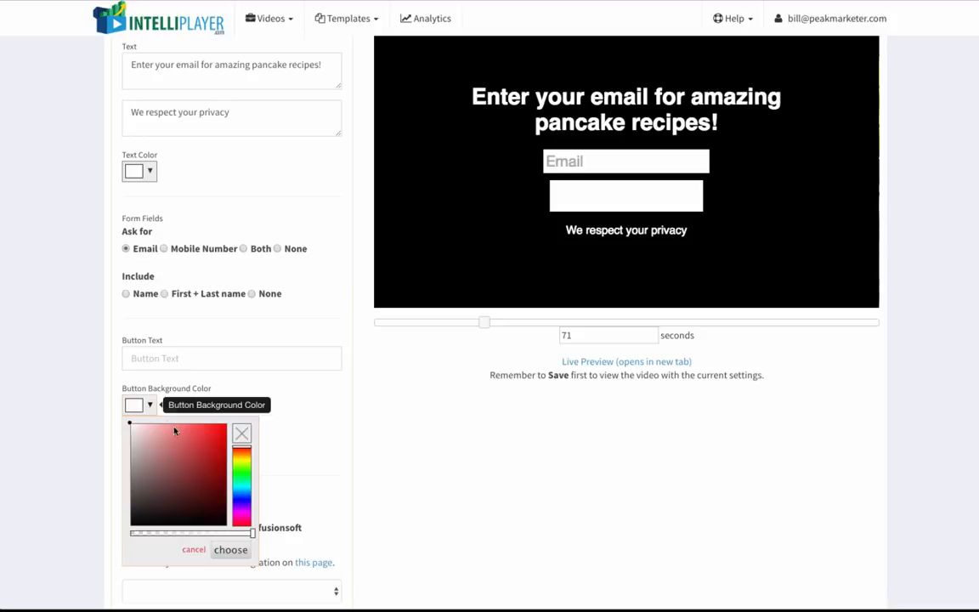
left_click(245, 460)
left_click(214, 440)
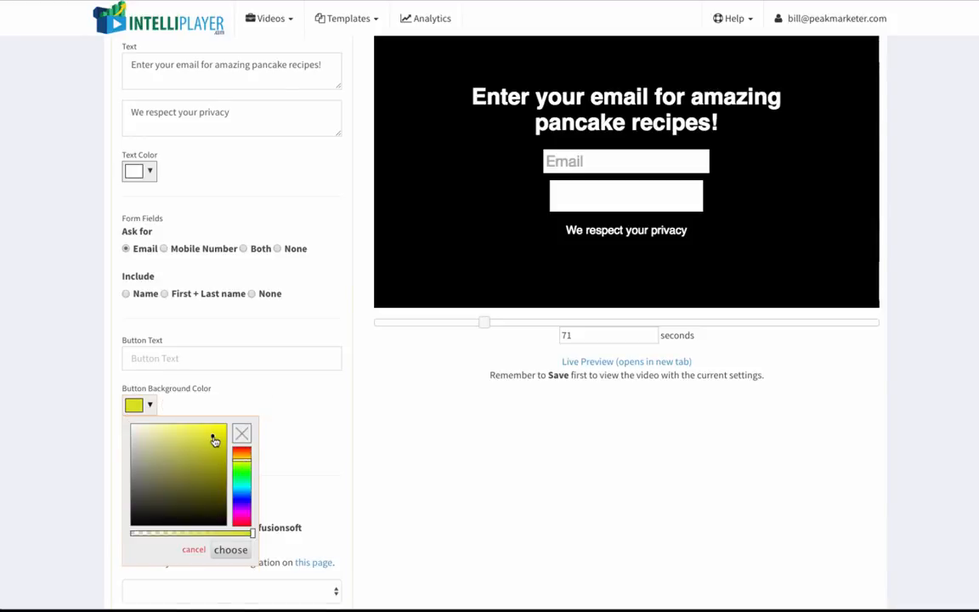
left_click(231, 551)
Set the optin button text color to blue.
scroll(198, 476, "down", 1)
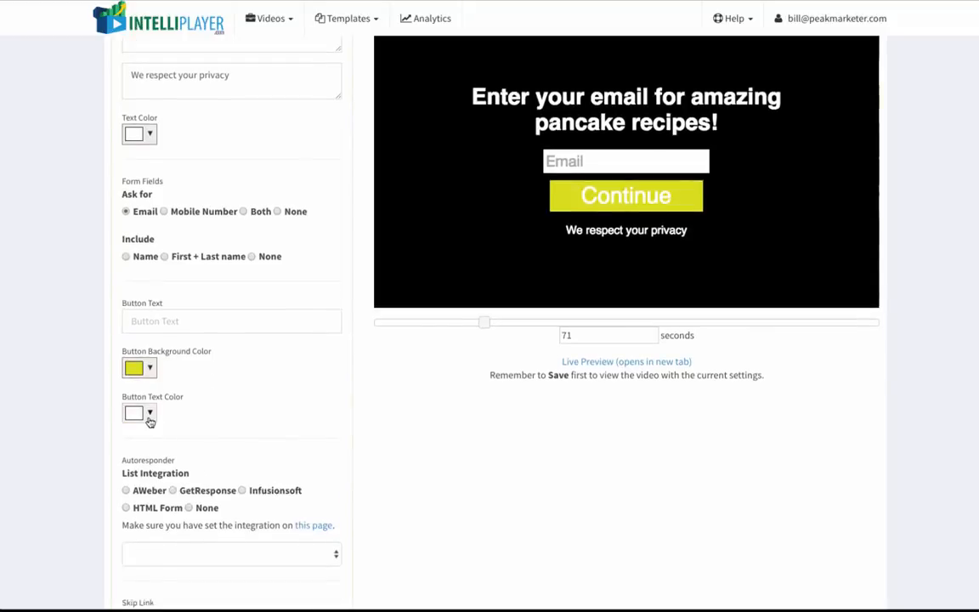
left_click(149, 450)
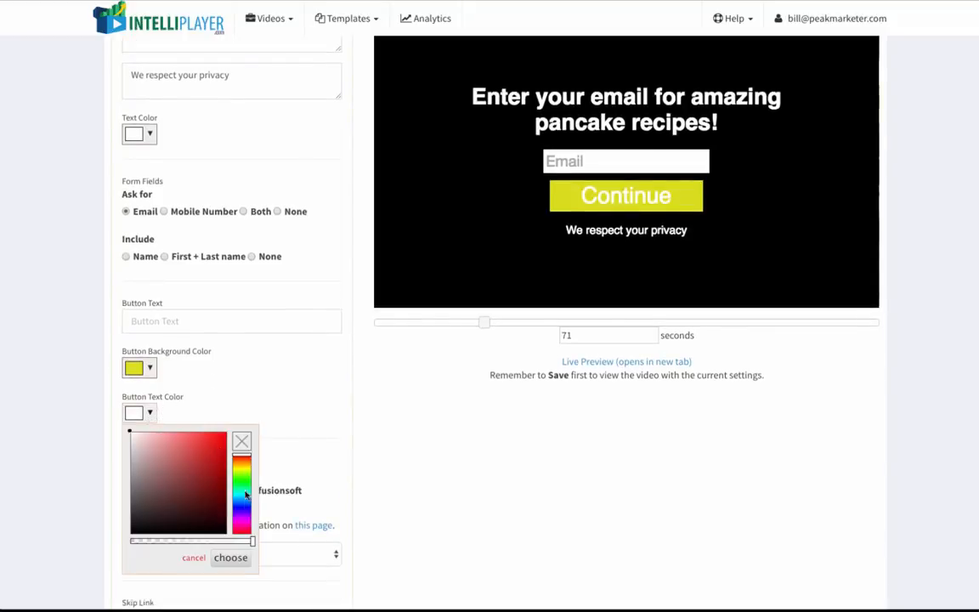
left_click_drag(244, 510, 227, 505)
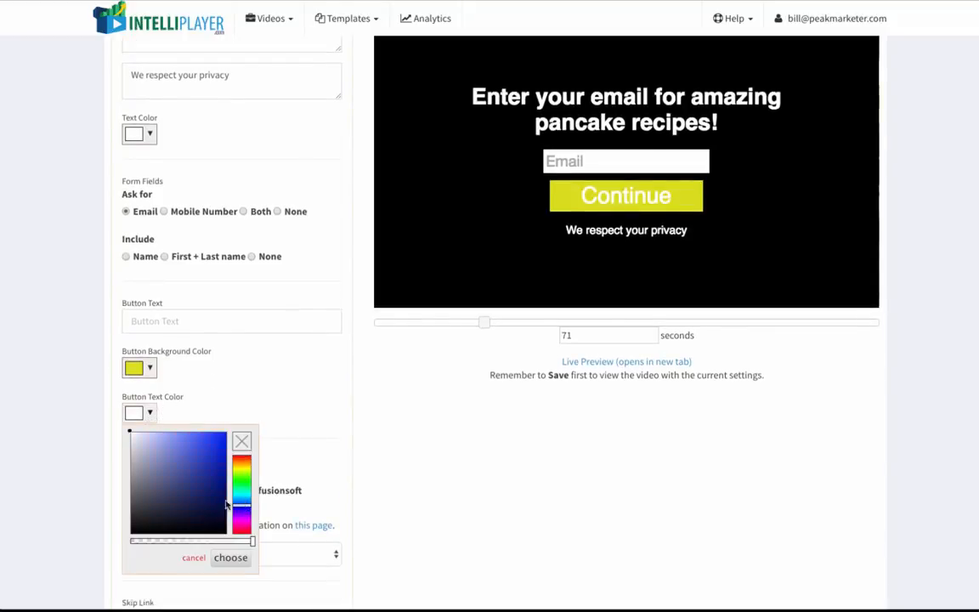
left_click(213, 454)
left_click(231, 558)
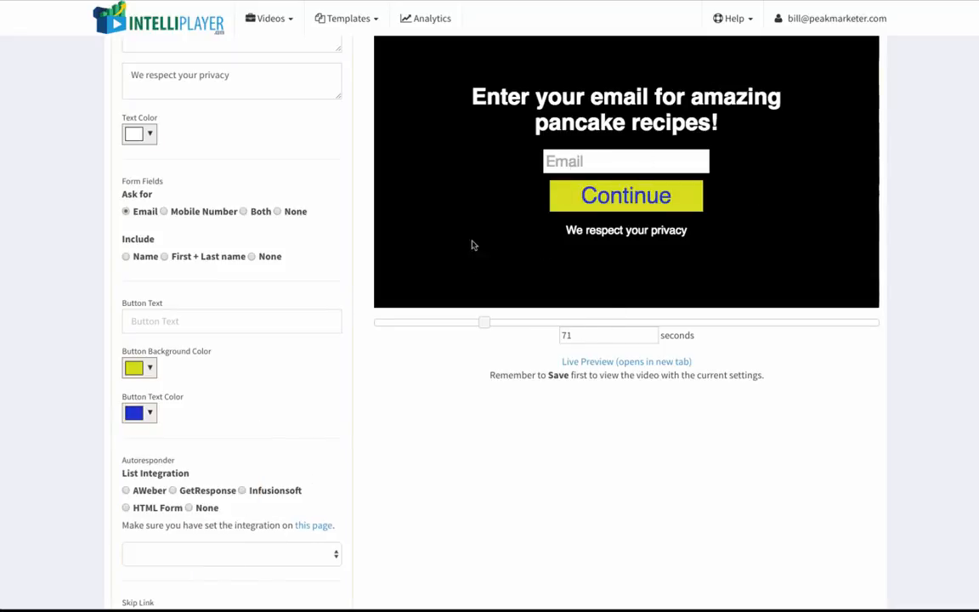
Open the account's Integrations page and review the available autoresponder integrations.
scroll(273, 411, "down", 2)
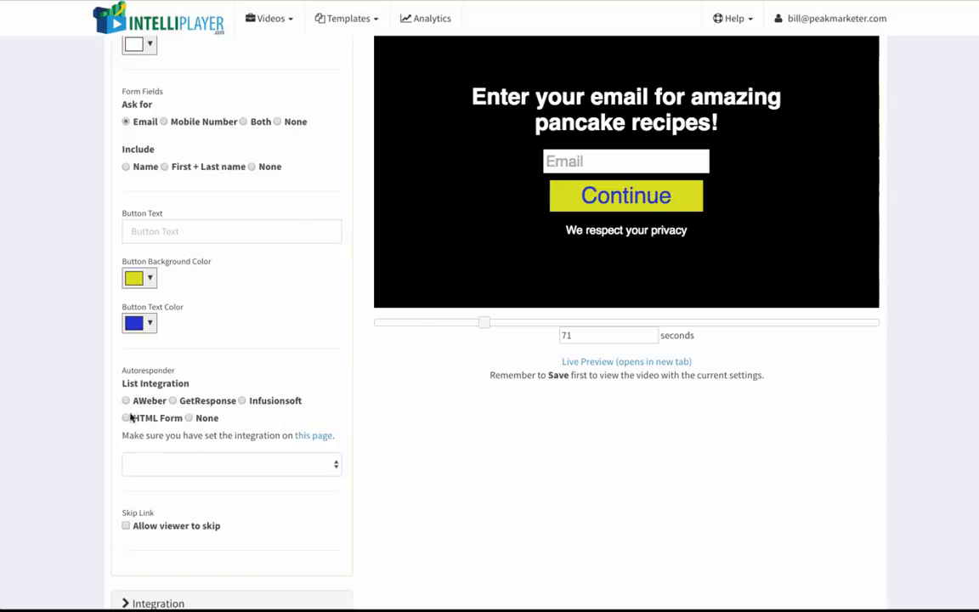
left_click(830, 26)
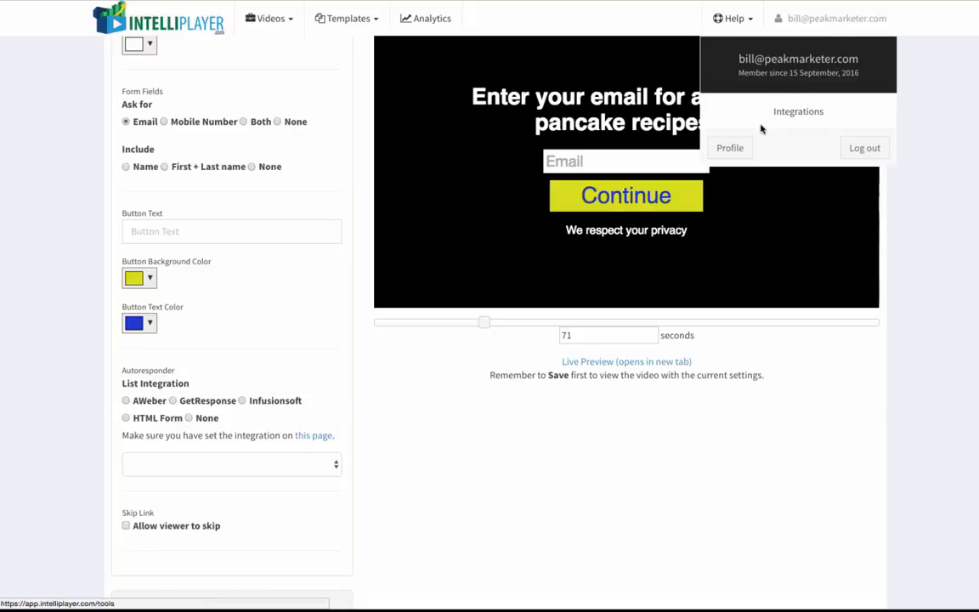
left_click(796, 114)
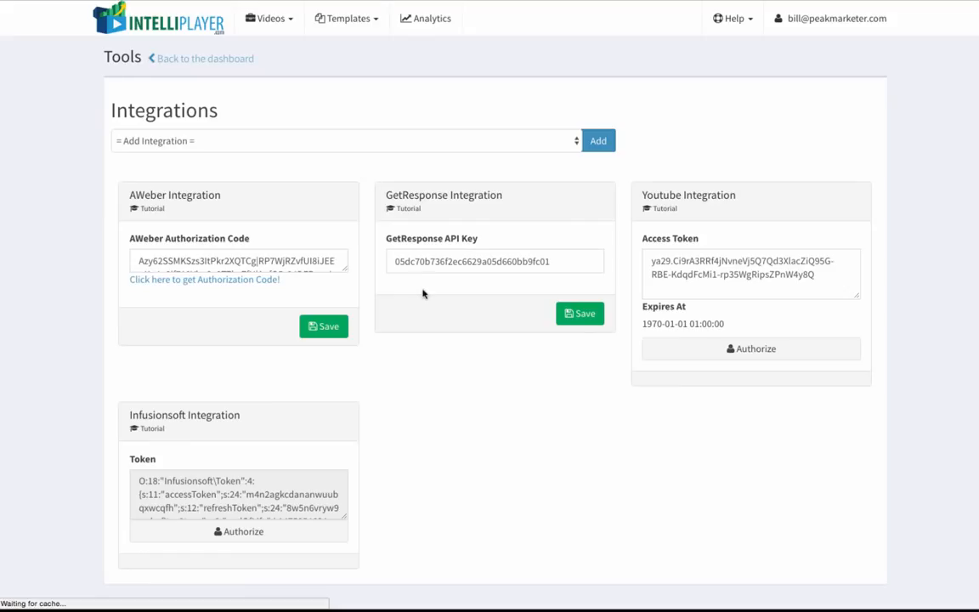
left_click(487, 145)
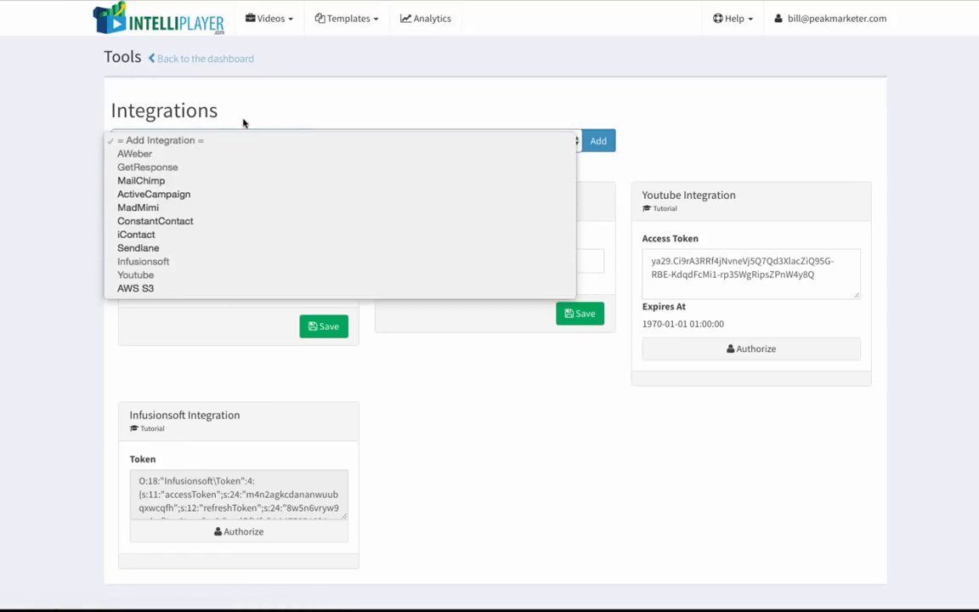
left_click(418, 438)
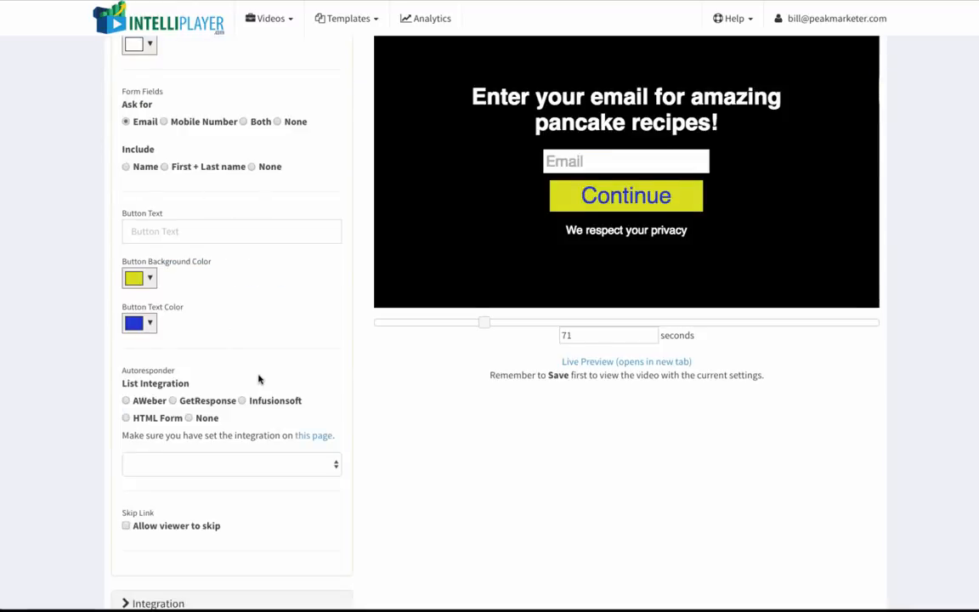
Turn the Allow viewer to skip option on and off again.
left_click(126, 476)
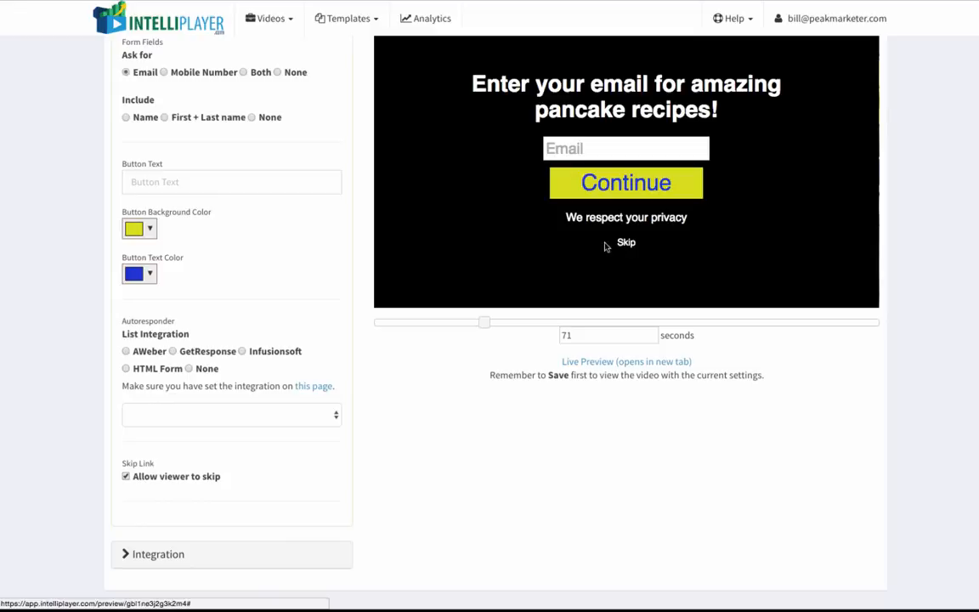
left_click(126, 476)
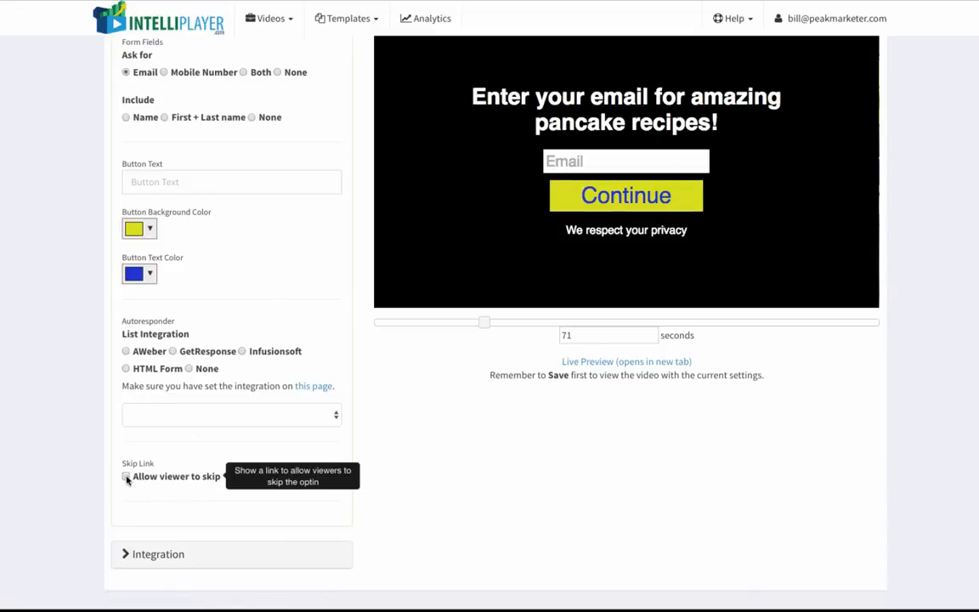
Save the video settings.
scroll(262, 427, "up", 4)
scroll(262, 427, "up", 6)
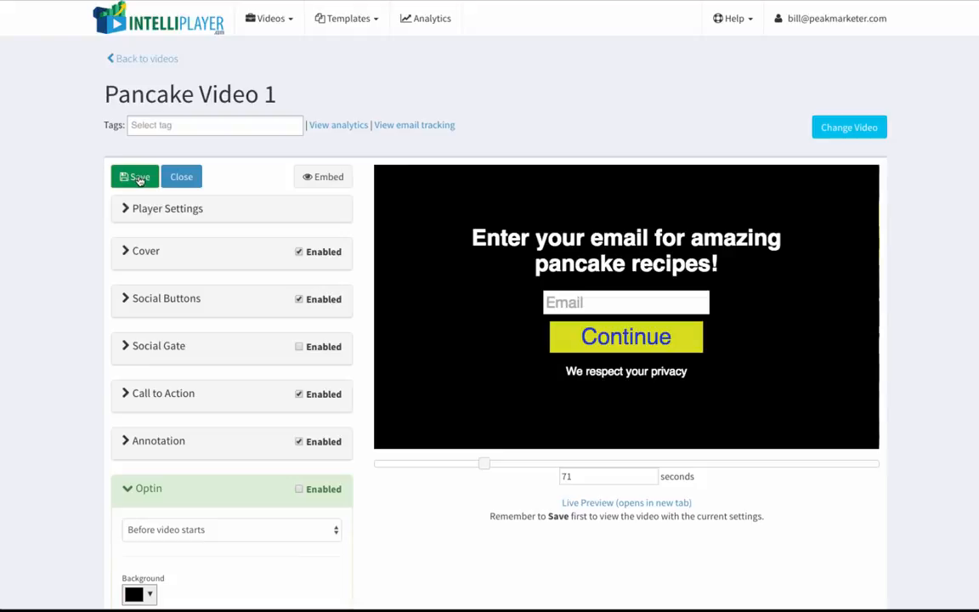
left_click(140, 179)
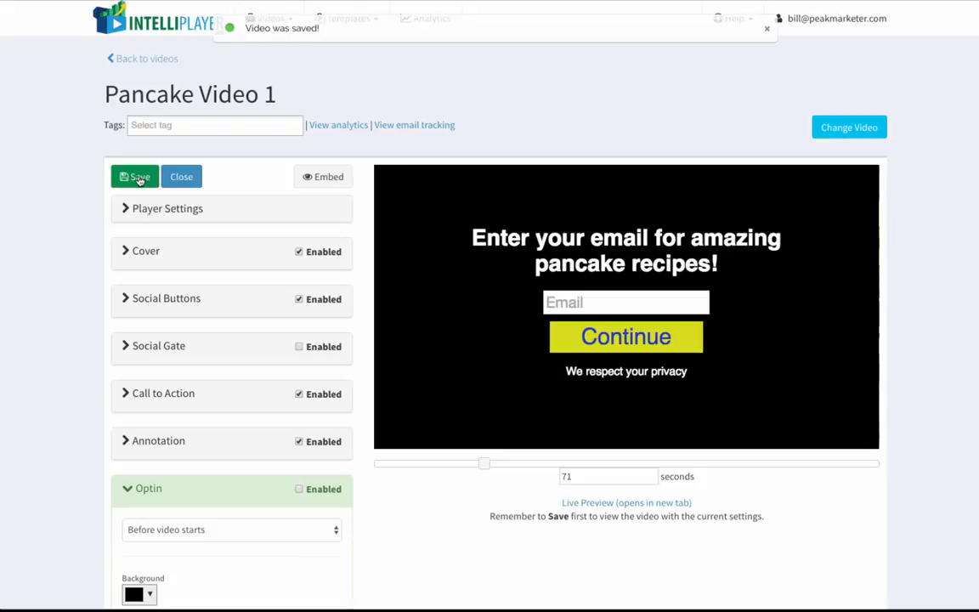
Open the Embed dialog, copy the embed code, and close the dialog.
left_click(318, 177)
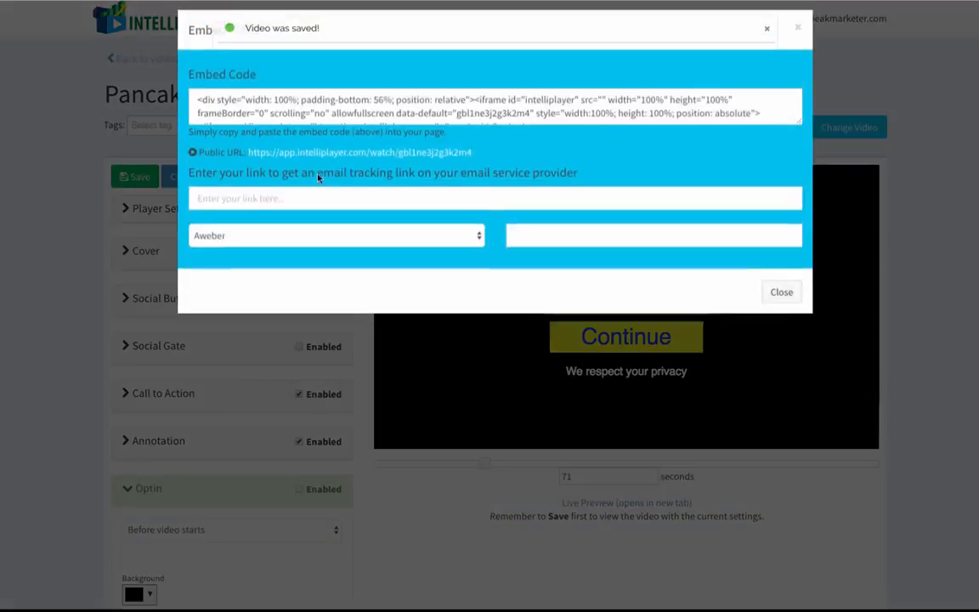
left_click(481, 120)
key("ctrl+c")
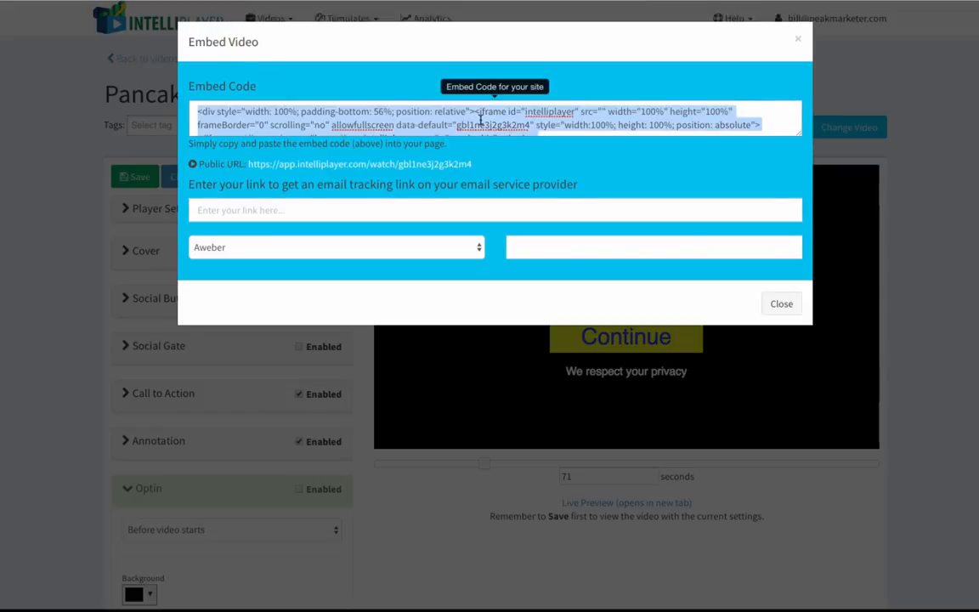
left_click(797, 40)
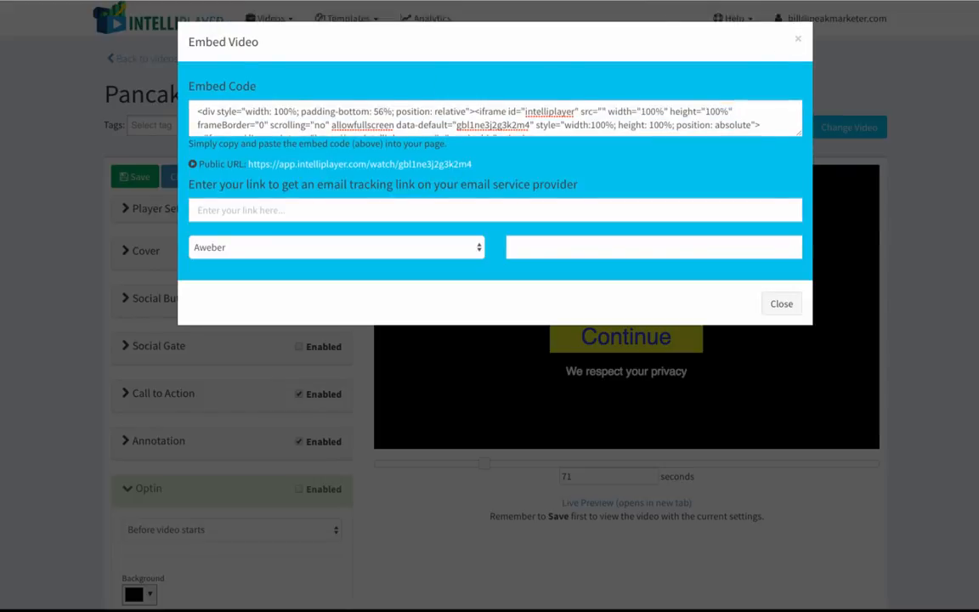
left_click(798, 38)
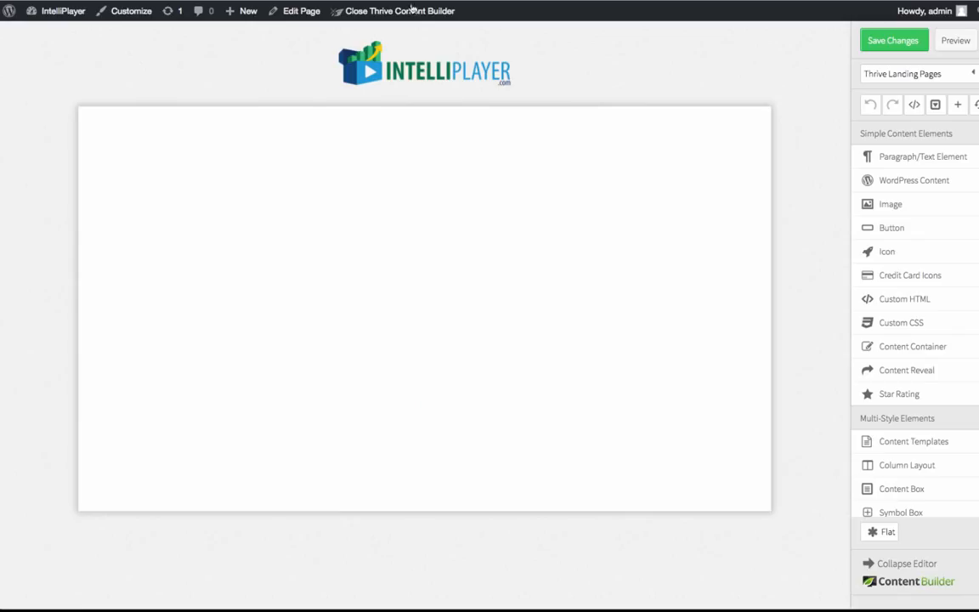
Switch to the WordPress Thrive Content Builder page, replace the Custom HTML element's code with the embed code, and save the page changes.
left_click(398, 179)
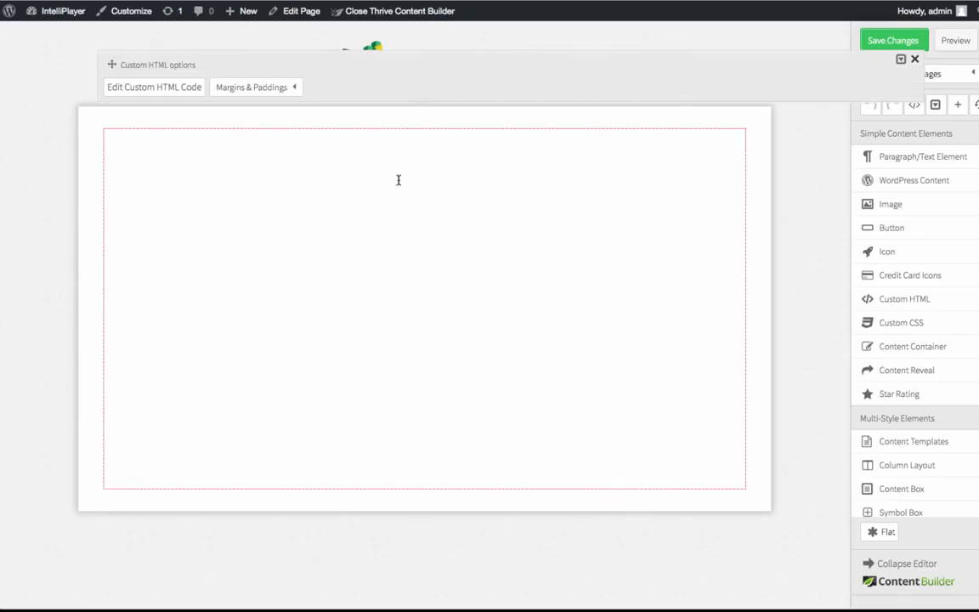
left_click(153, 89)
key("ctrl+a")
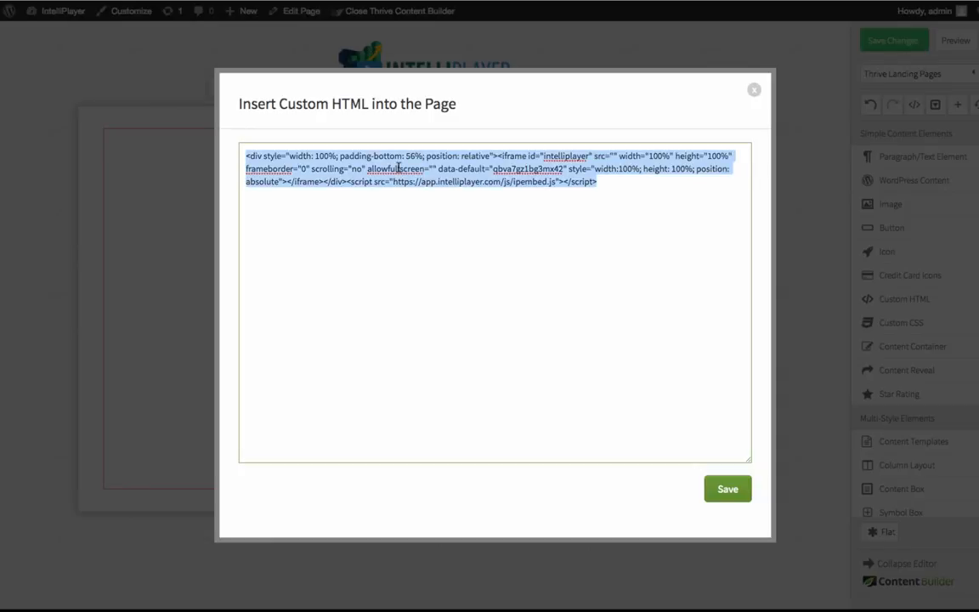
key("ctrl+v")
left_click(728, 490)
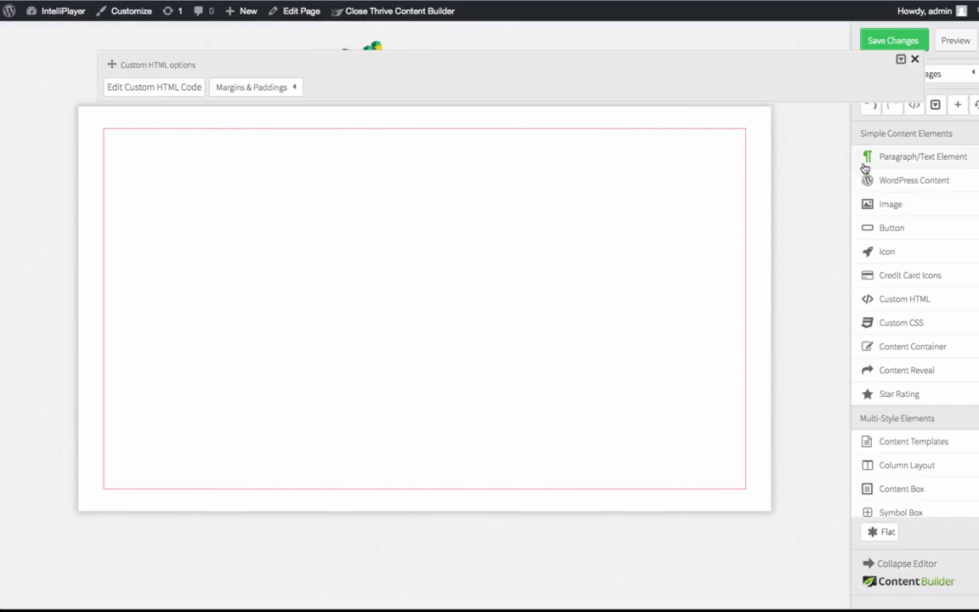
left_click(897, 41)
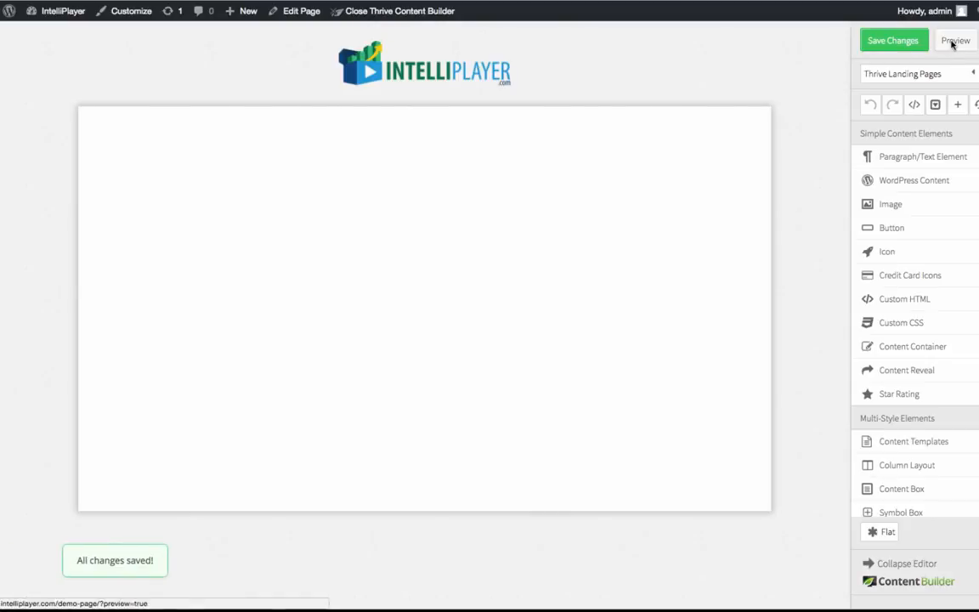
Preview the page, play the embedded video and follow its annotation link.
left_click(953, 44)
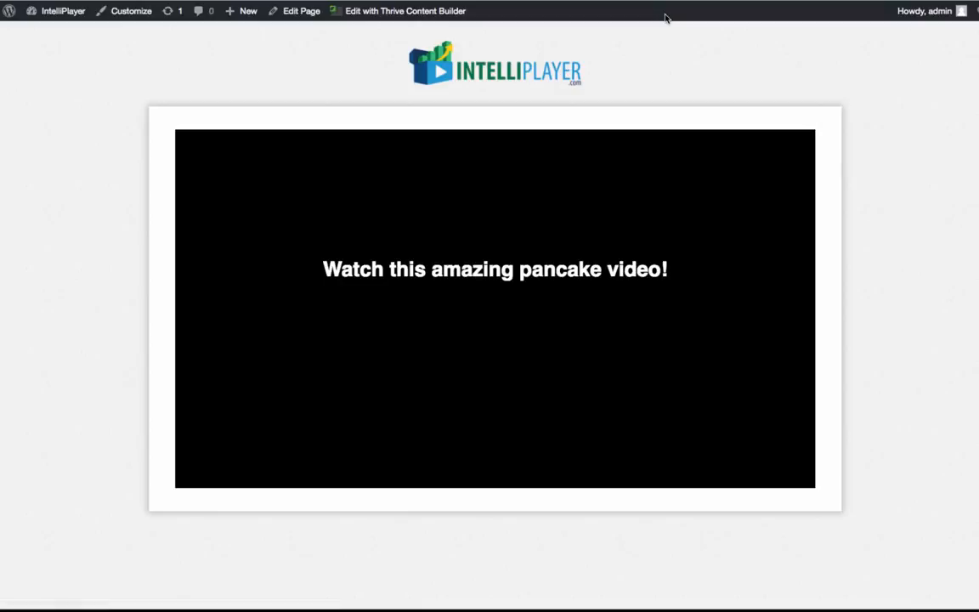
left_click(494, 273)
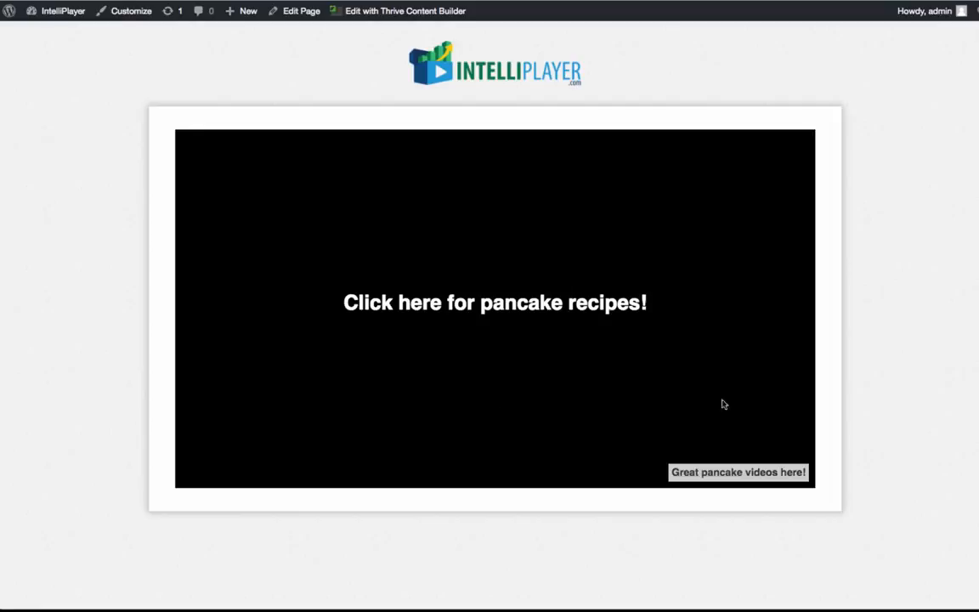
left_click(705, 475)
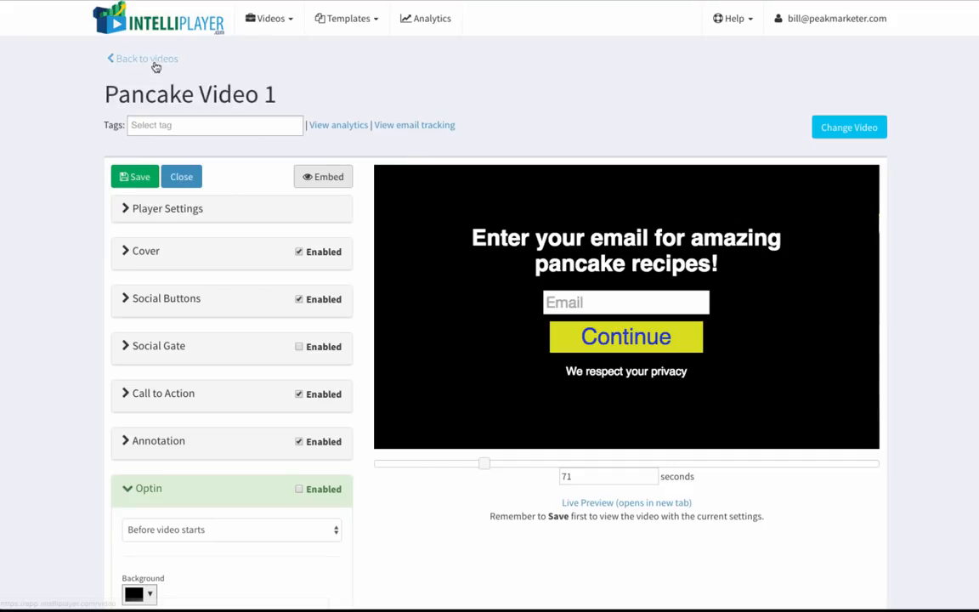
Open Analytics and select the IntelliPlayer JV Invite video to view its statistics.
left_click(429, 26)
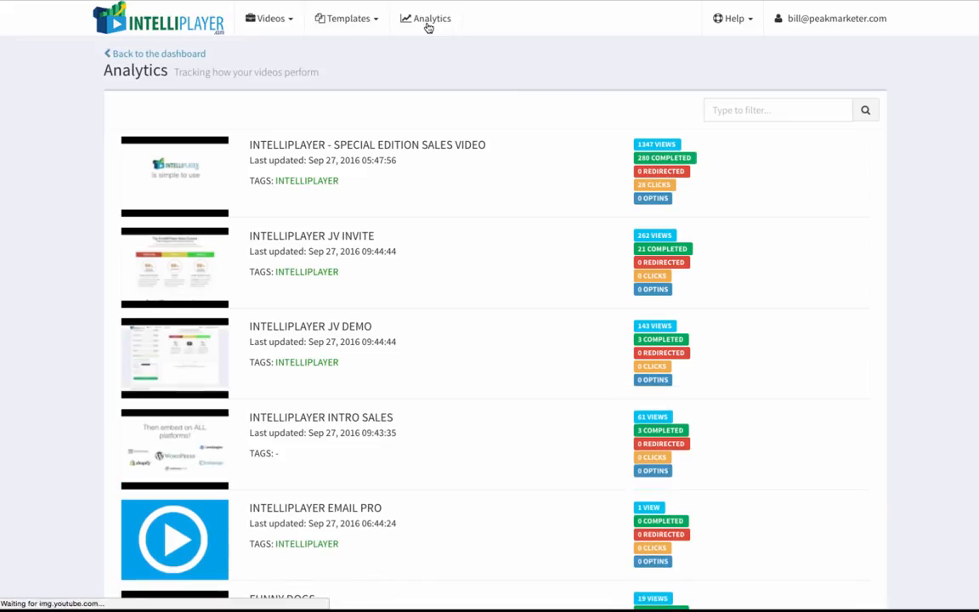
scroll(371, 265, "down", 1)
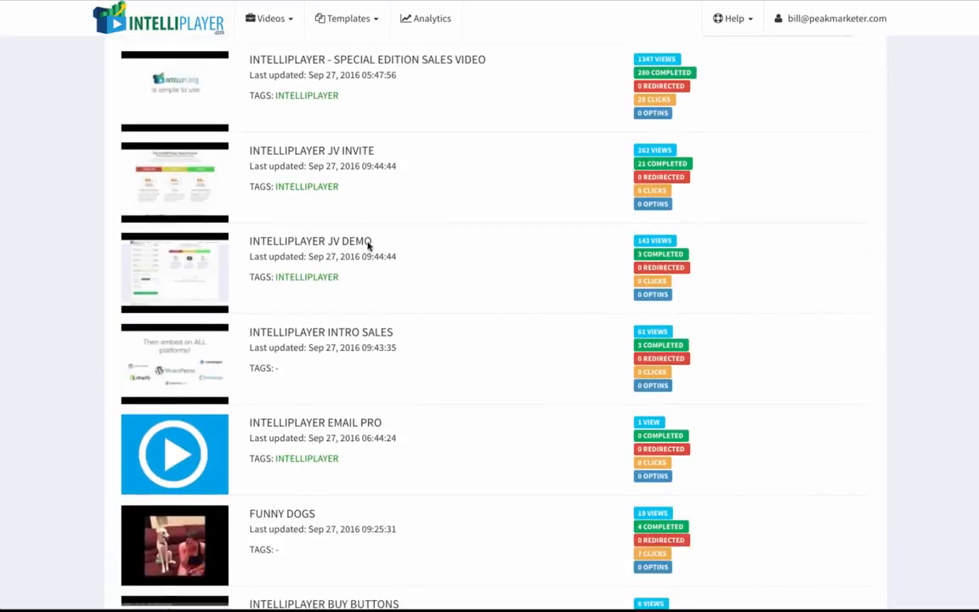
left_click(338, 155)
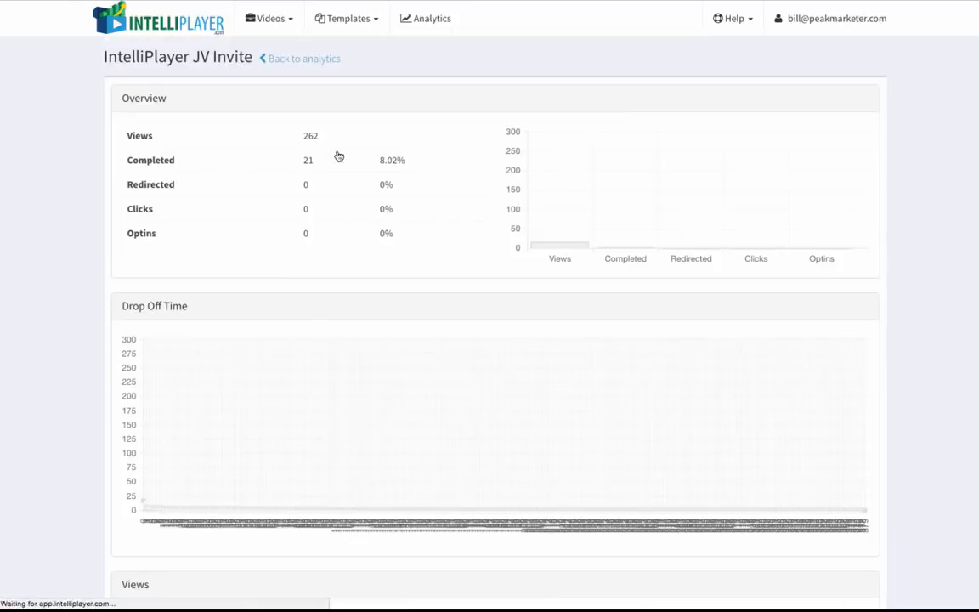
Examine the video's drop-off time, views and completed charts, and return to the analytics list.
scroll(371, 313, "down", 1)
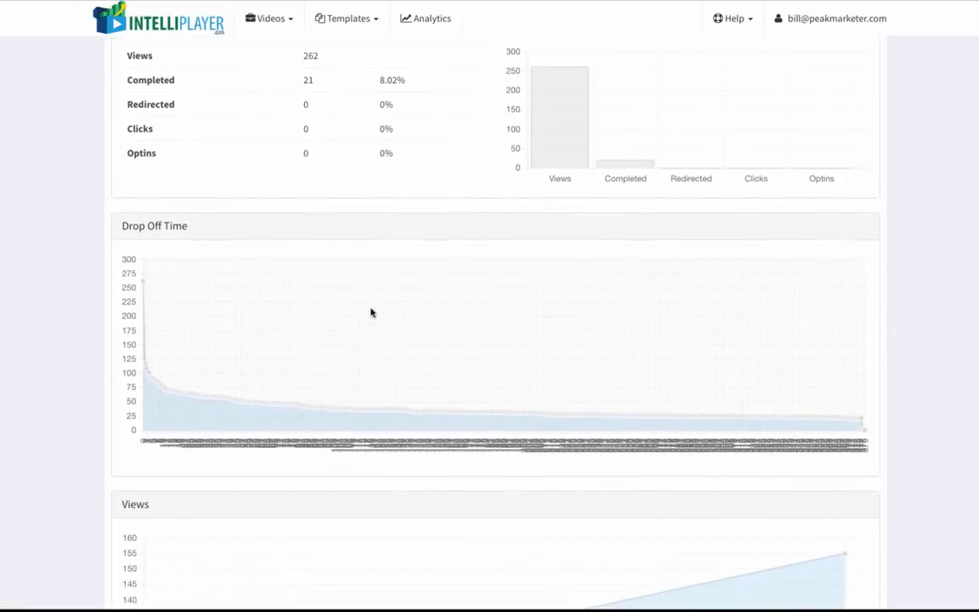
scroll(370, 313, "down", 5)
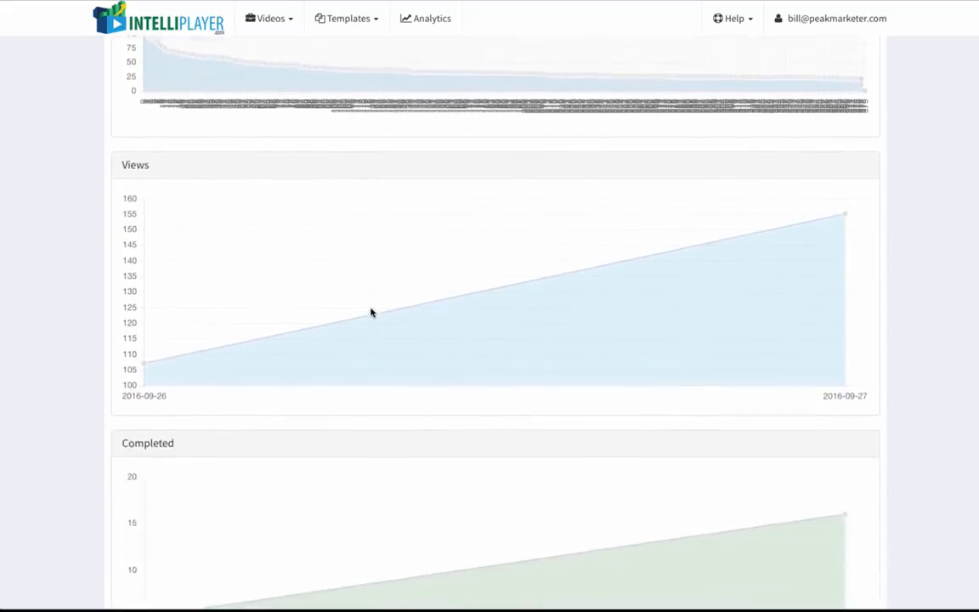
scroll(371, 312, "down", 1)
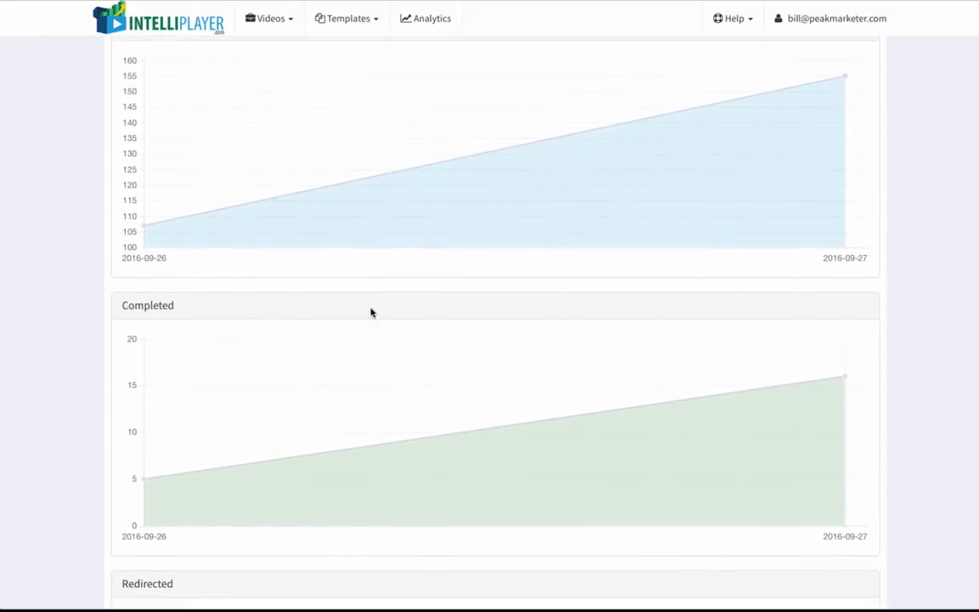
scroll(371, 313, "down", 2)
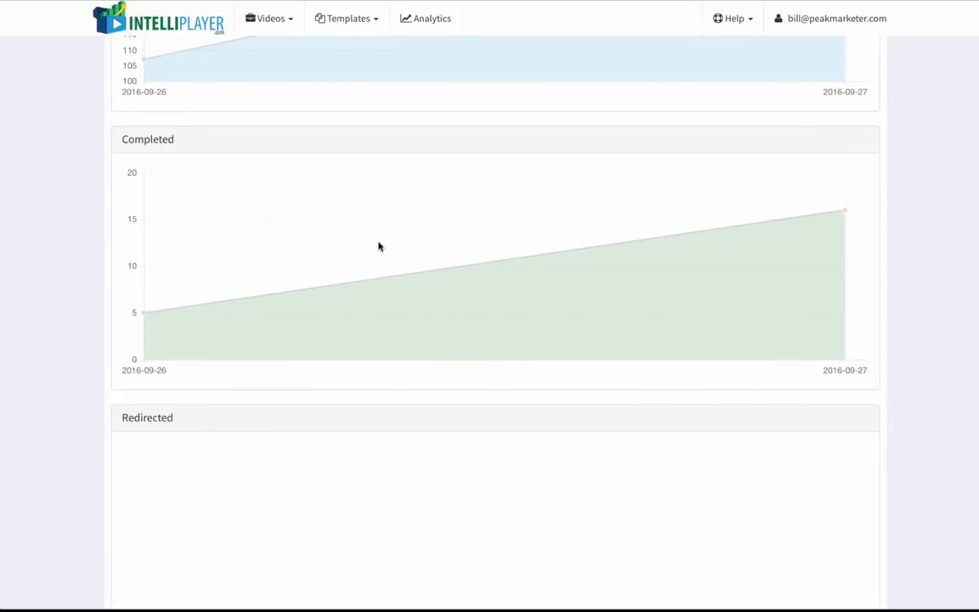
scroll(379, 246, "up", 5)
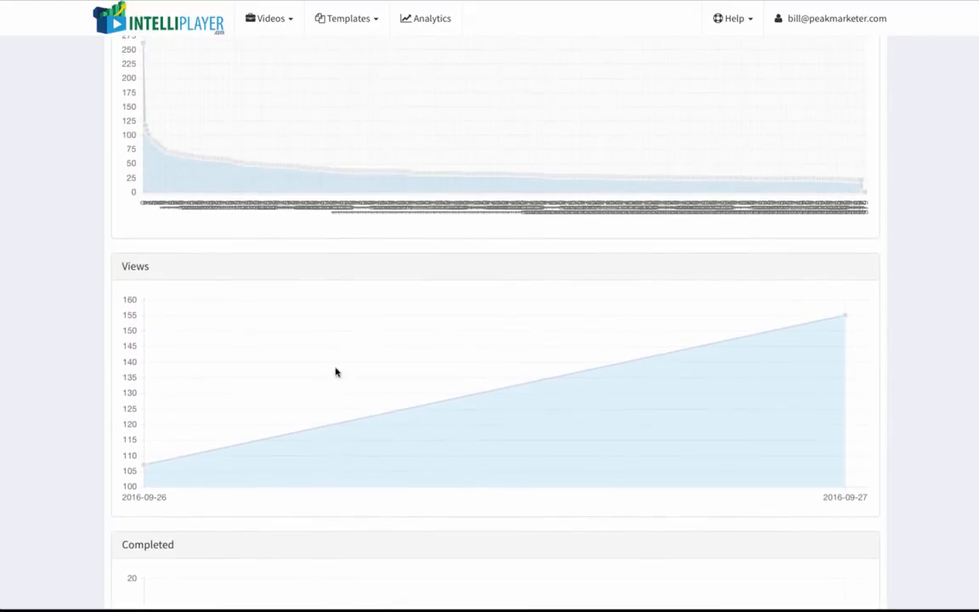
scroll(309, 258, "up", 3)
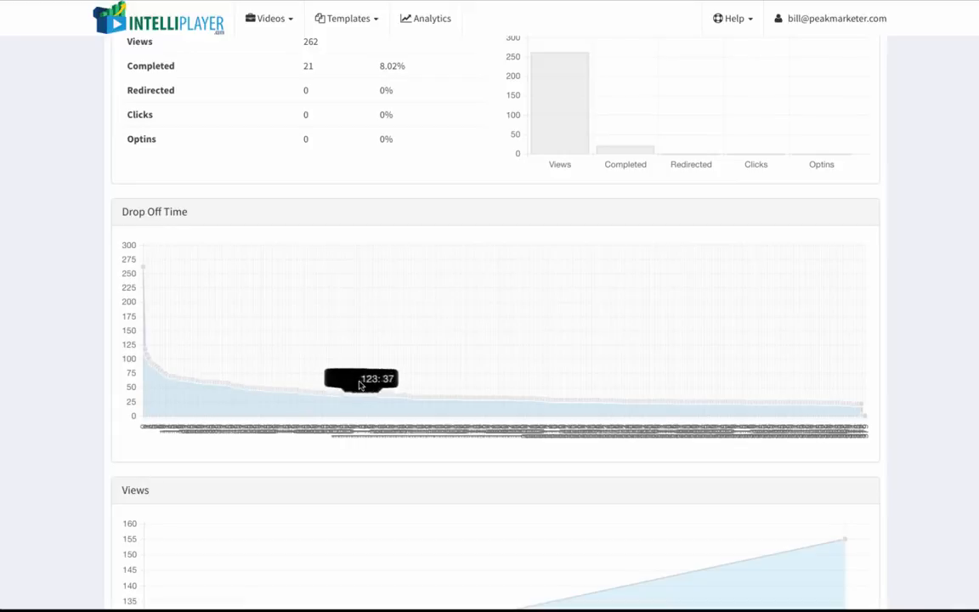
scroll(411, 330, "up", 2)
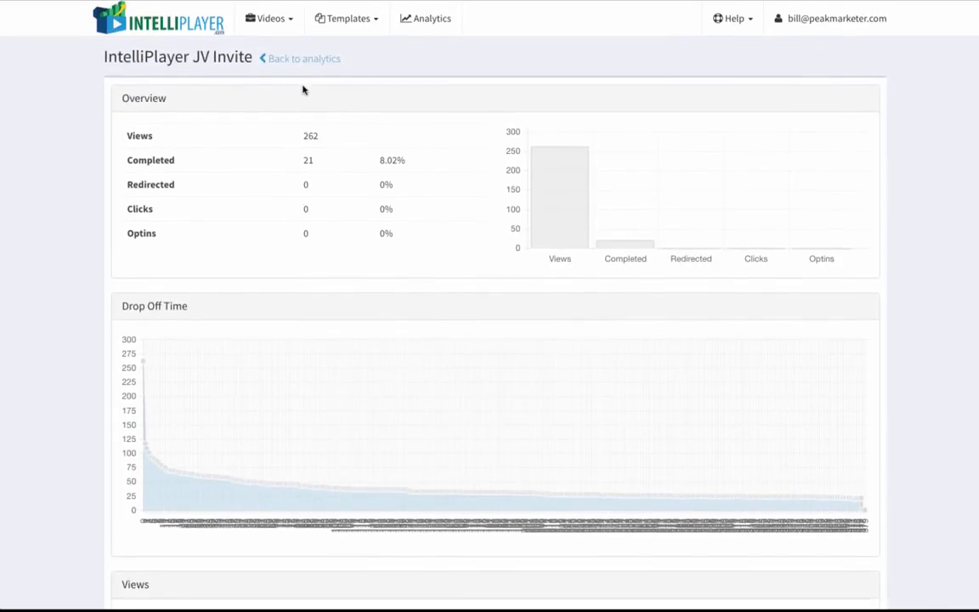
left_click(300, 60)
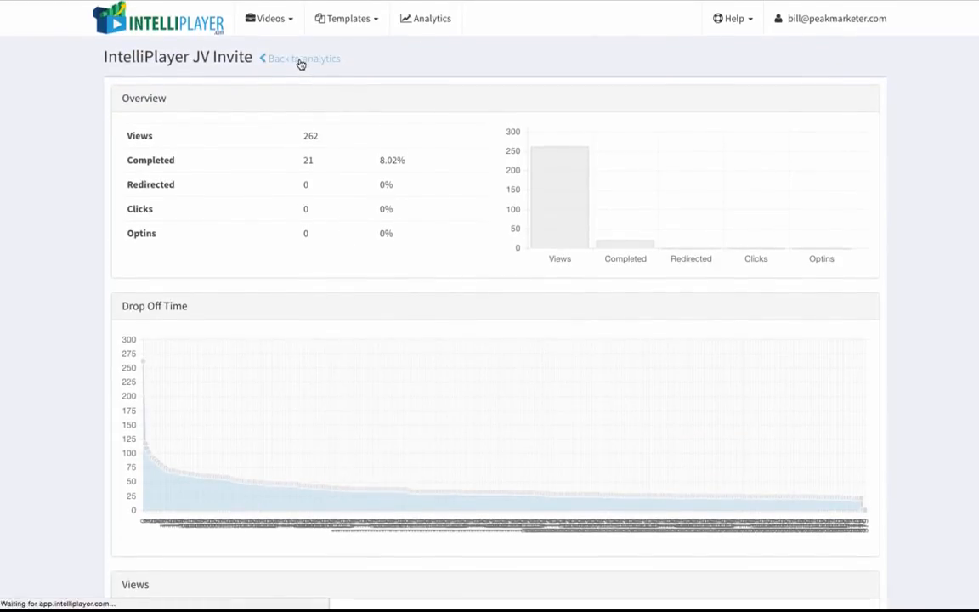